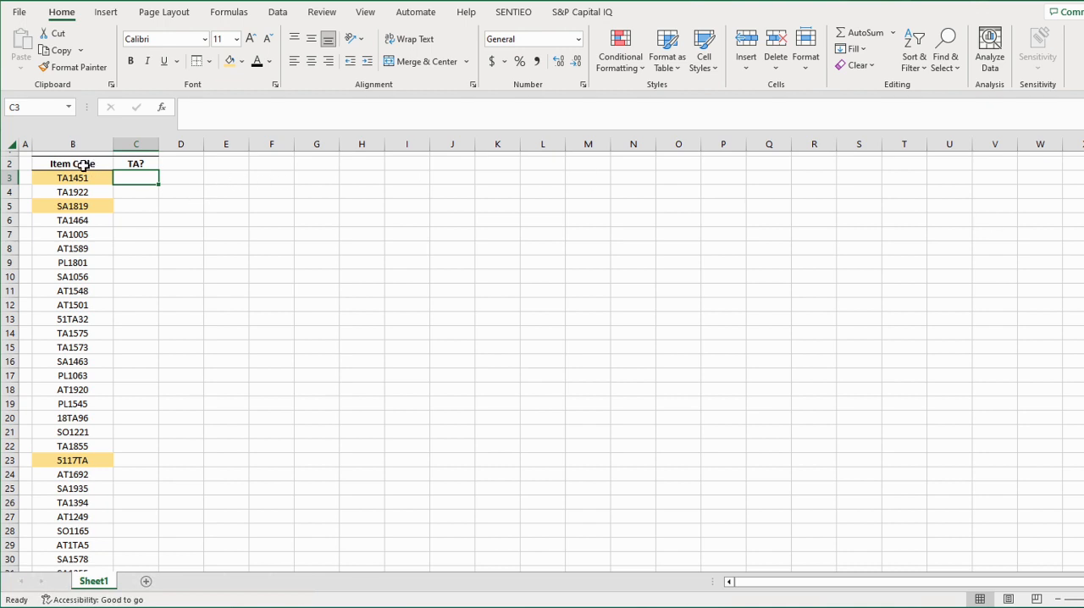
Enter the formula =SEARCH("TA",B3) in cell C3 to look for TA in the first item code
{"action": "left_click", "coordinate": [83, 166]}
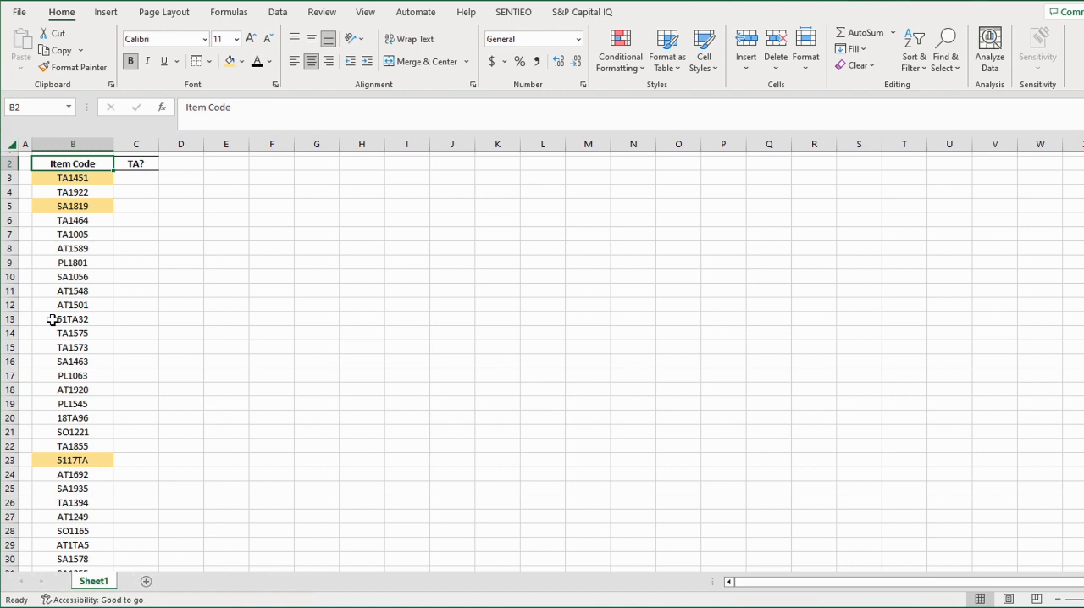
{"action": "left_click", "coordinate": [99, 181]}
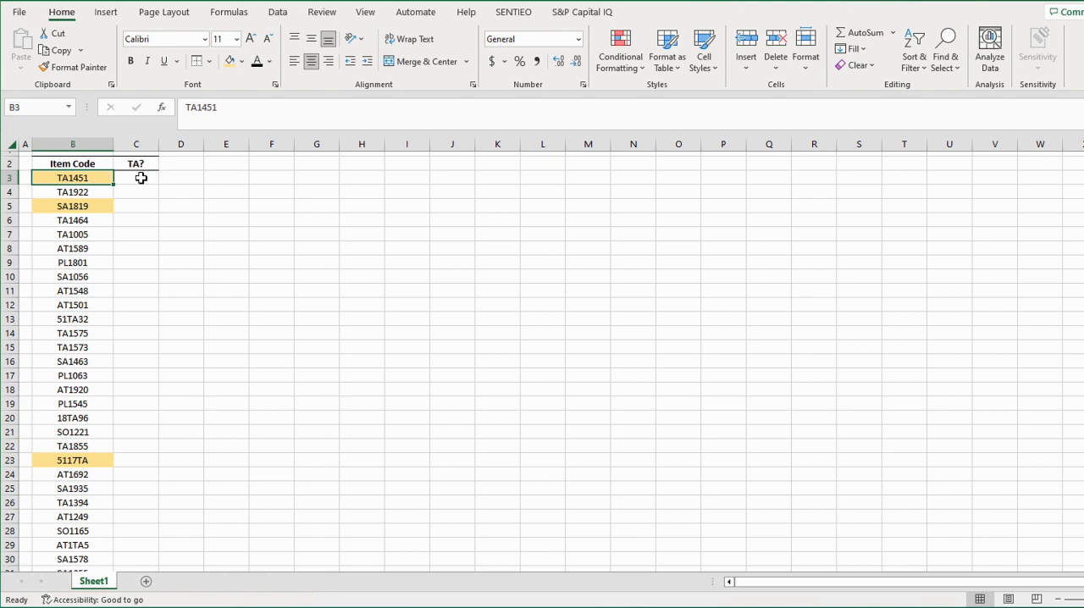
{"action": "left_click", "coordinate": [140, 178]}
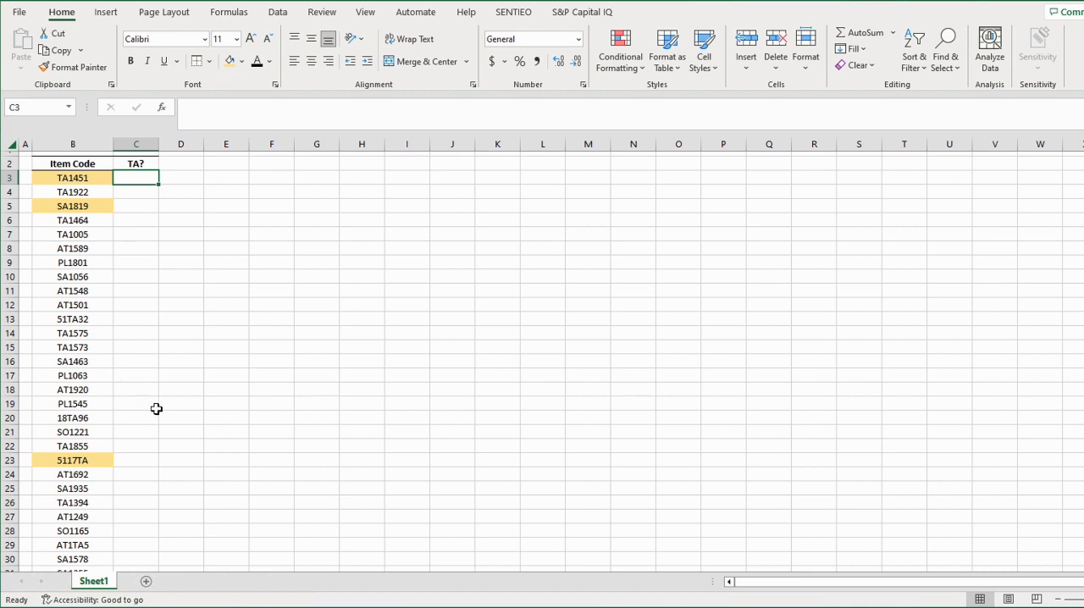
{"action": "type", "text": "=SEARCH(\"TA"}
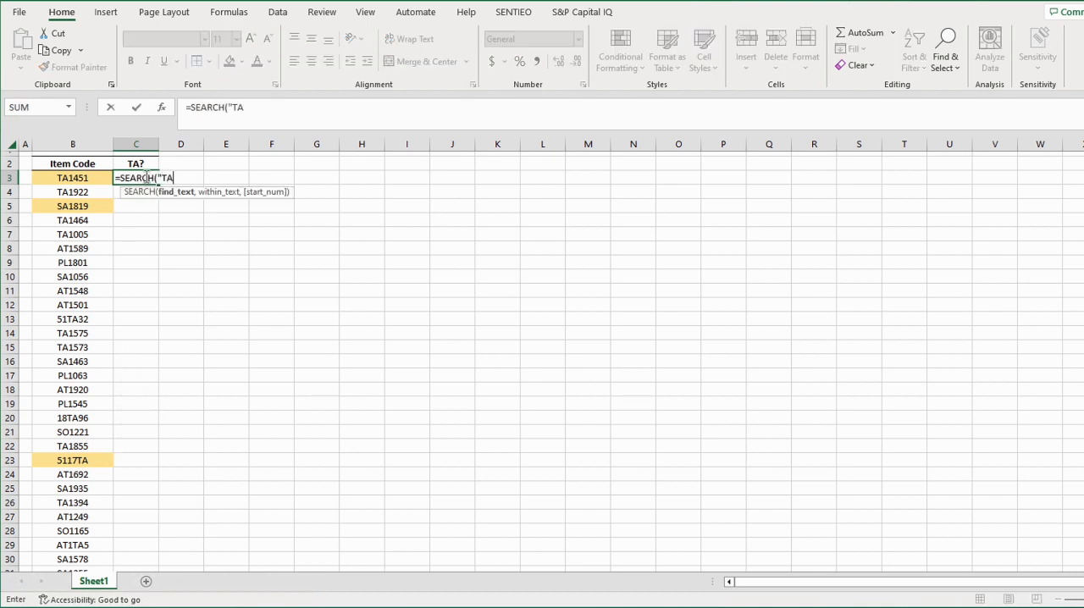
{"action": "type", "text": "\","}
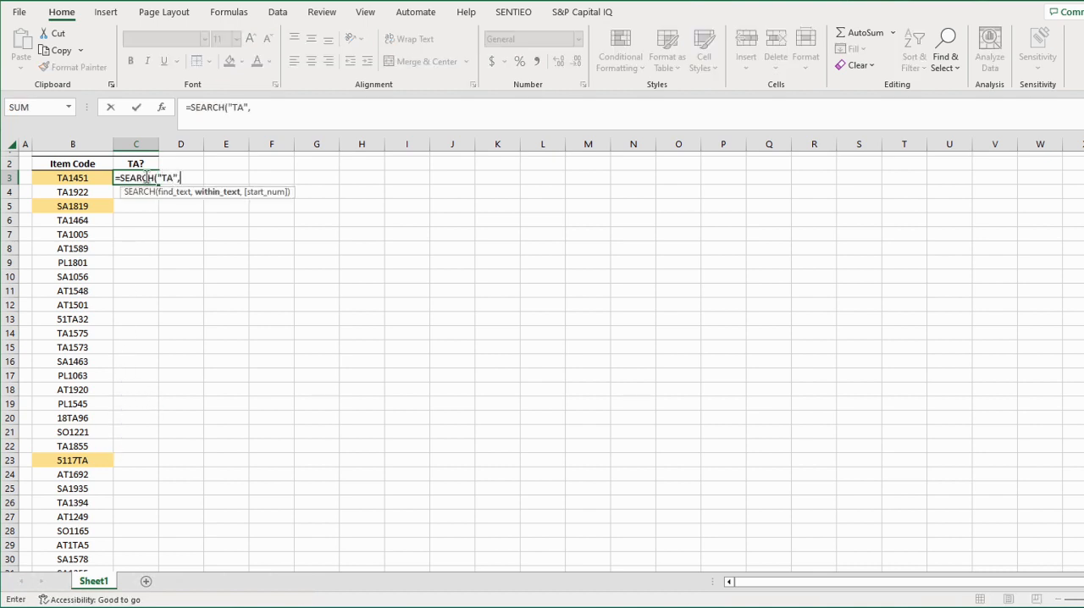
{"action": "left_click", "coordinate": [103, 179]}
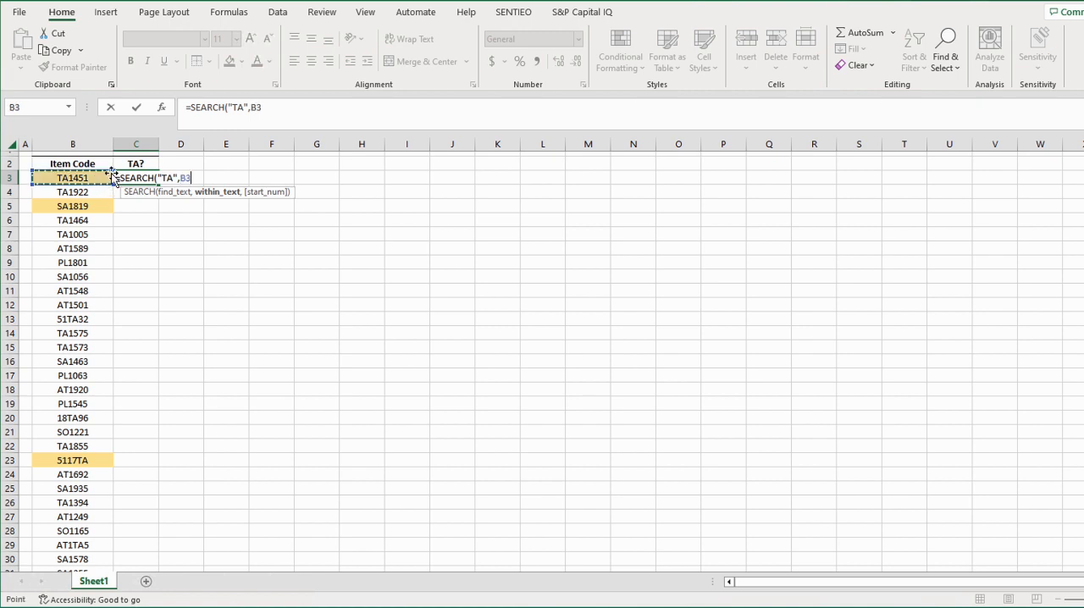
{"action": "type", "text": ")"}
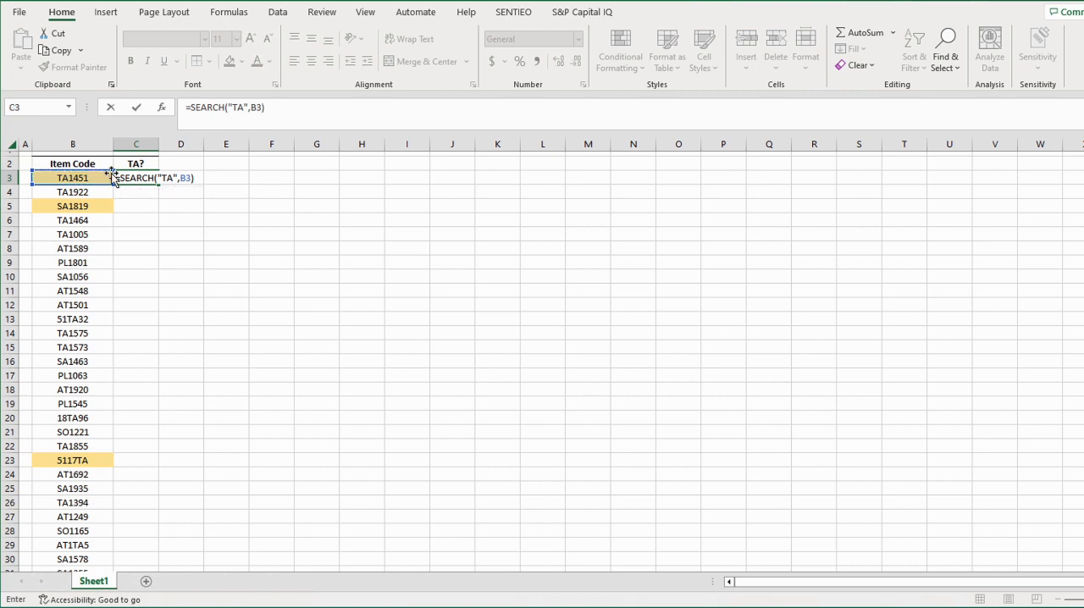
{"action": "key", "text": "Return"}
{"action": "key", "text": "Return"}
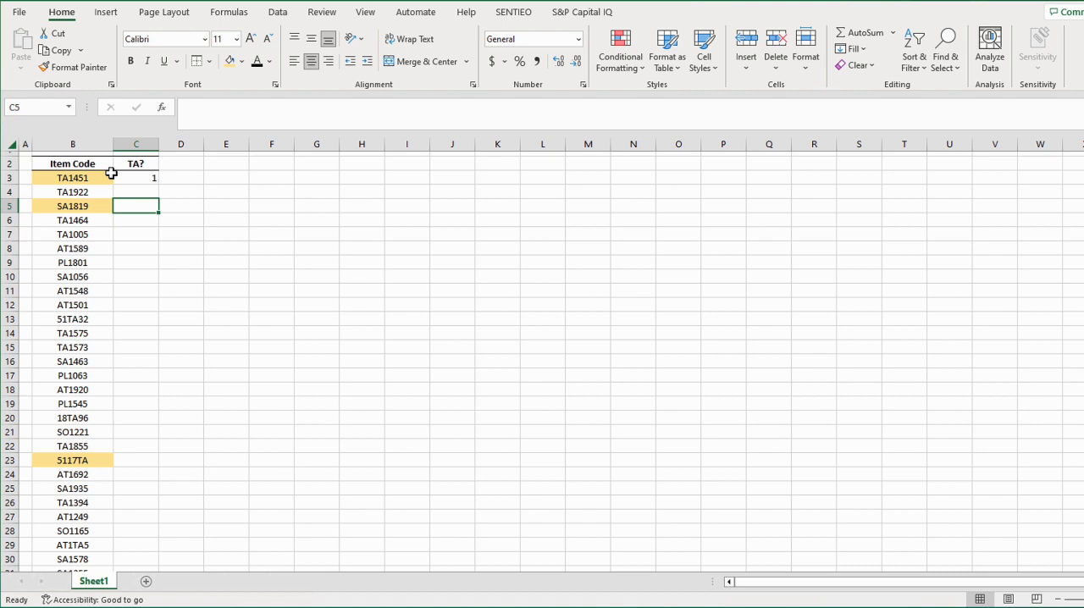
Copy the SEARCH formula from C3 and paste it as a formula into C23, beside item code 5117TA
{"action": "left_click", "coordinate": [129, 177]}
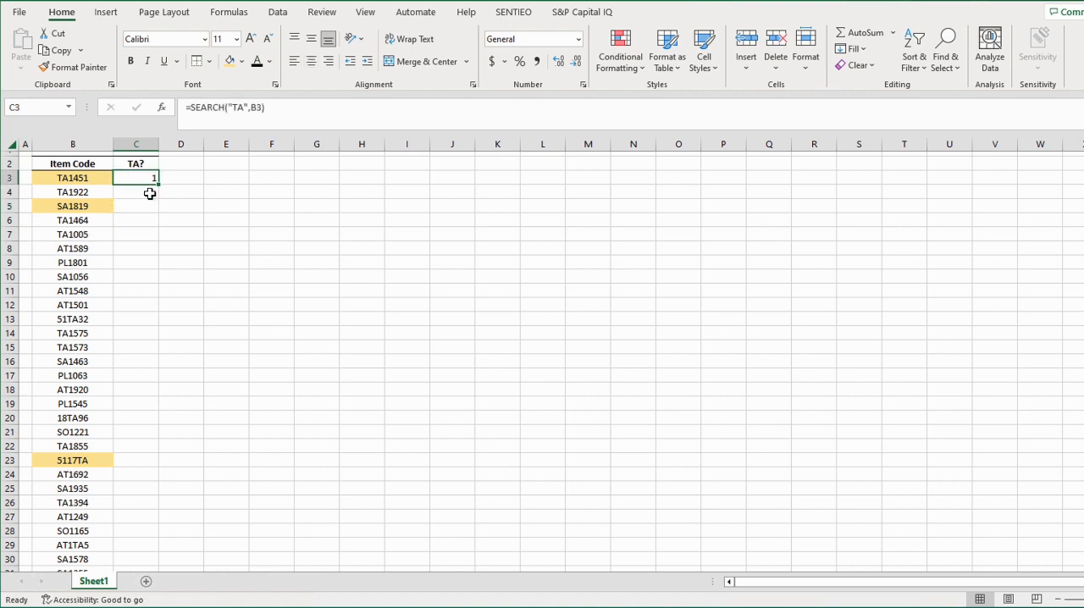
{"action": "key", "text": "ctrl+c"}
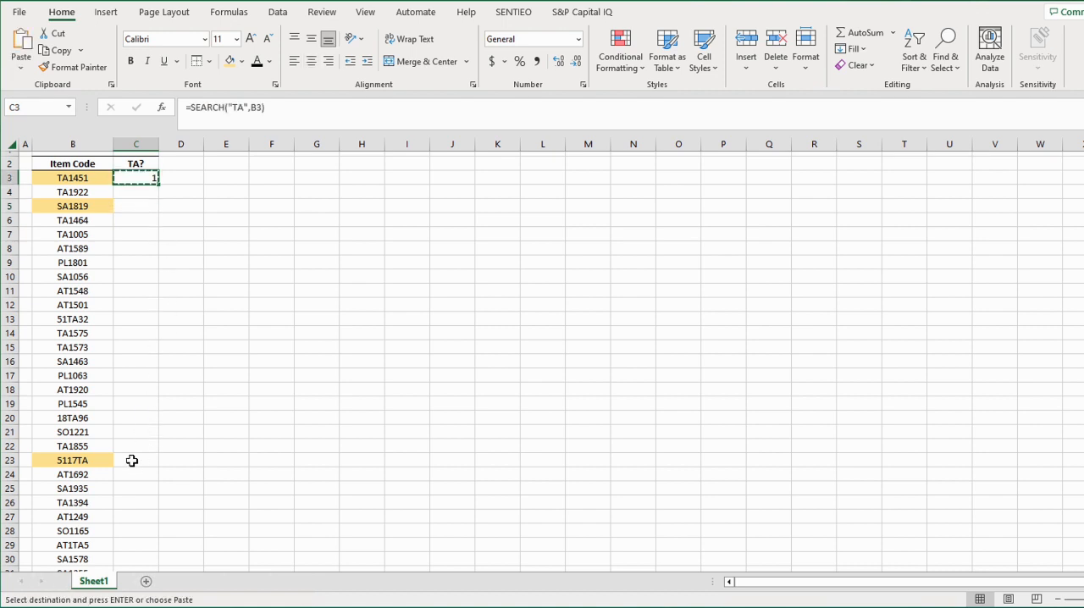
{"action": "left_click", "coordinate": [132, 460]}
{"action": "right_click", "coordinate": [132, 460]}
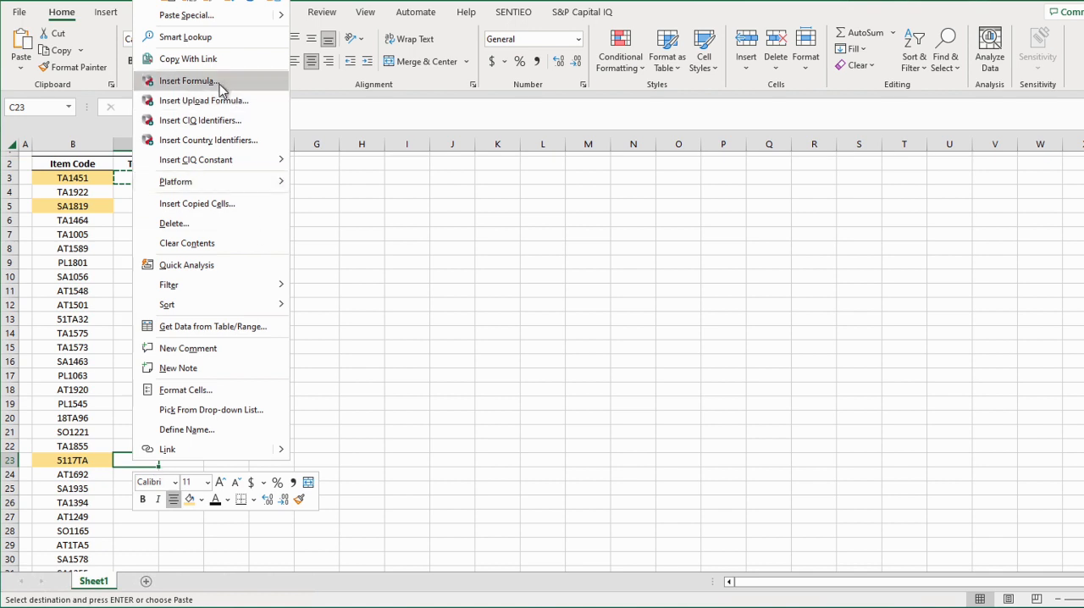
{"action": "left_click", "coordinate": [217, 3]}
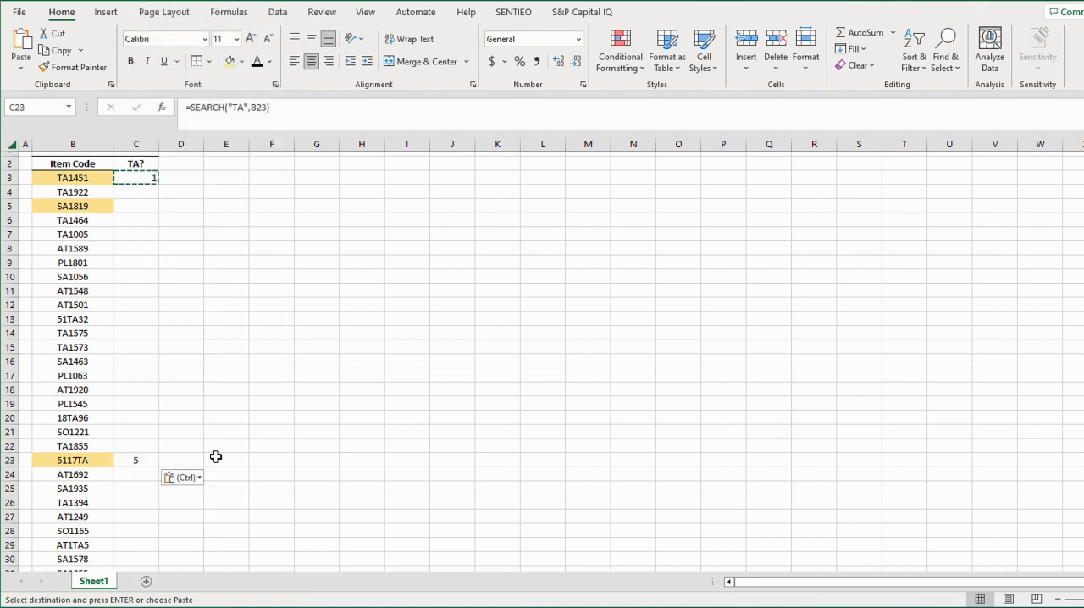
{"action": "left_click", "coordinate": [202, 449]}
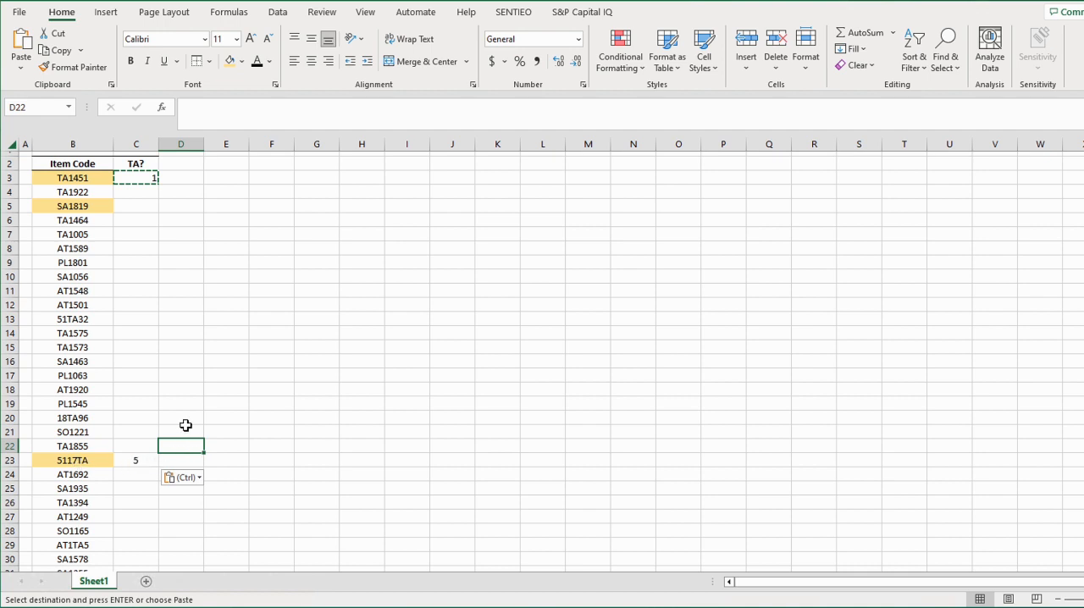
{"action": "key", "text": "Left"}
{"action": "key", "text": "Down"}
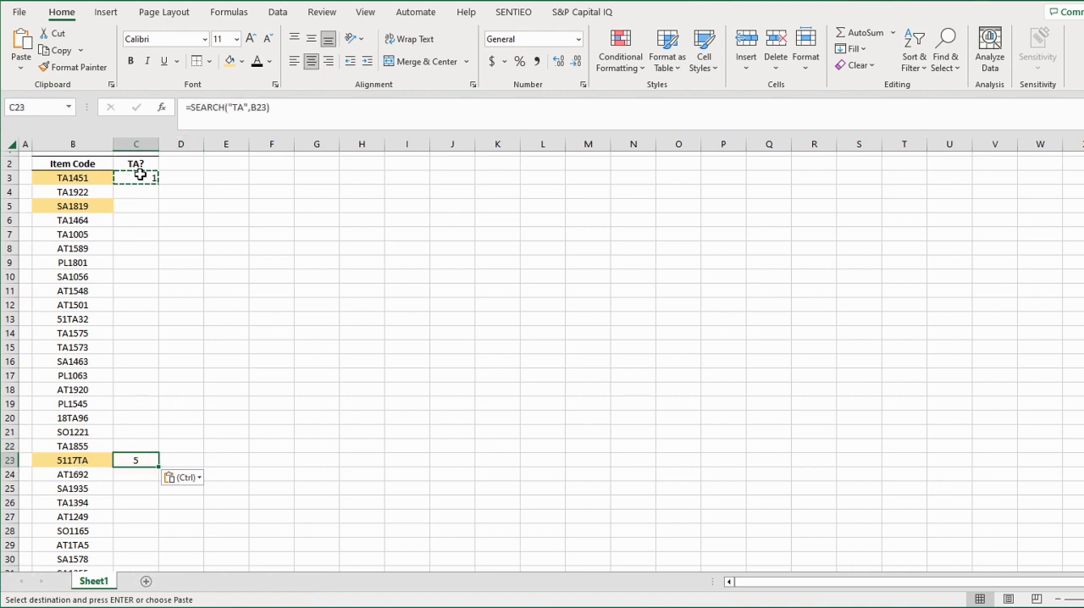
Fill the SEARCH formula from C3 down to C5 and compare the result with item code SA1819
{"action": "left_click", "coordinate": [140, 175]}
{"action": "left_click_drag", "start_coordinate": [157, 184], "coordinate": [72, 212]}
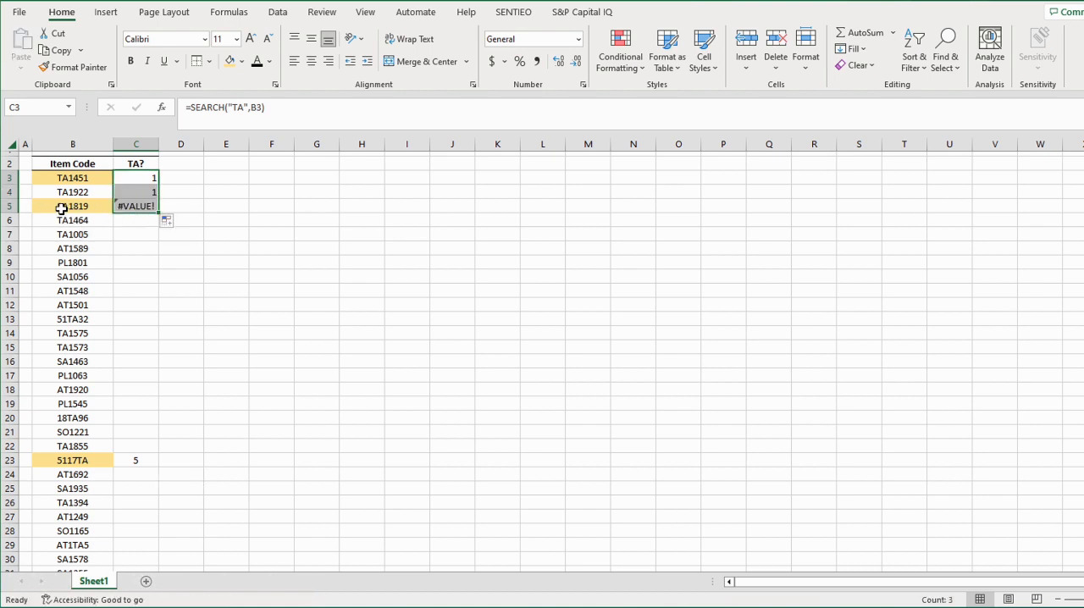
{"action": "left_click", "coordinate": [129, 209]}
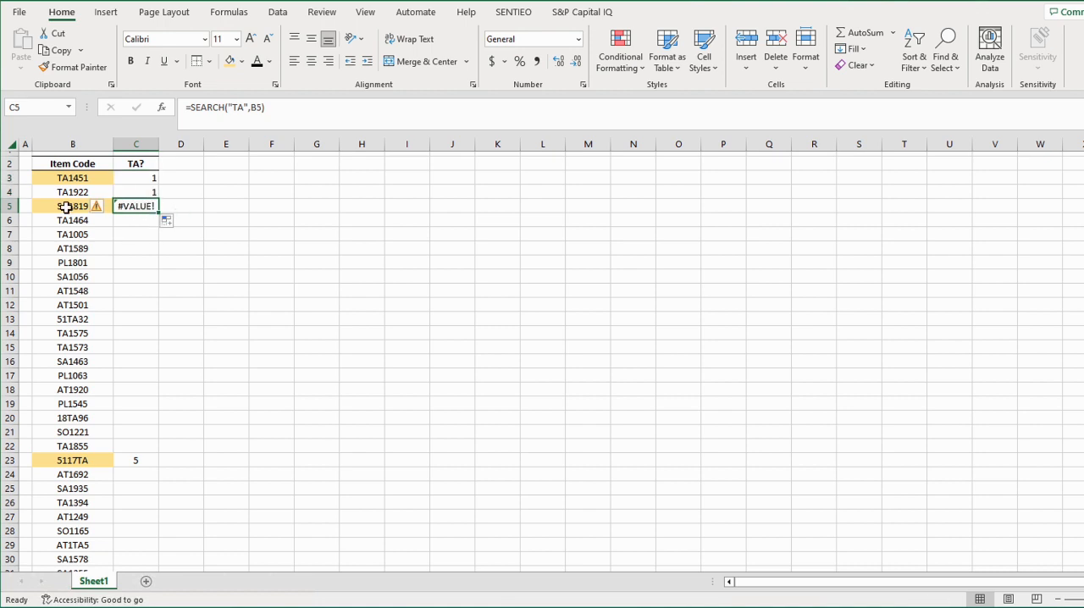
{"action": "key", "text": "Left"}
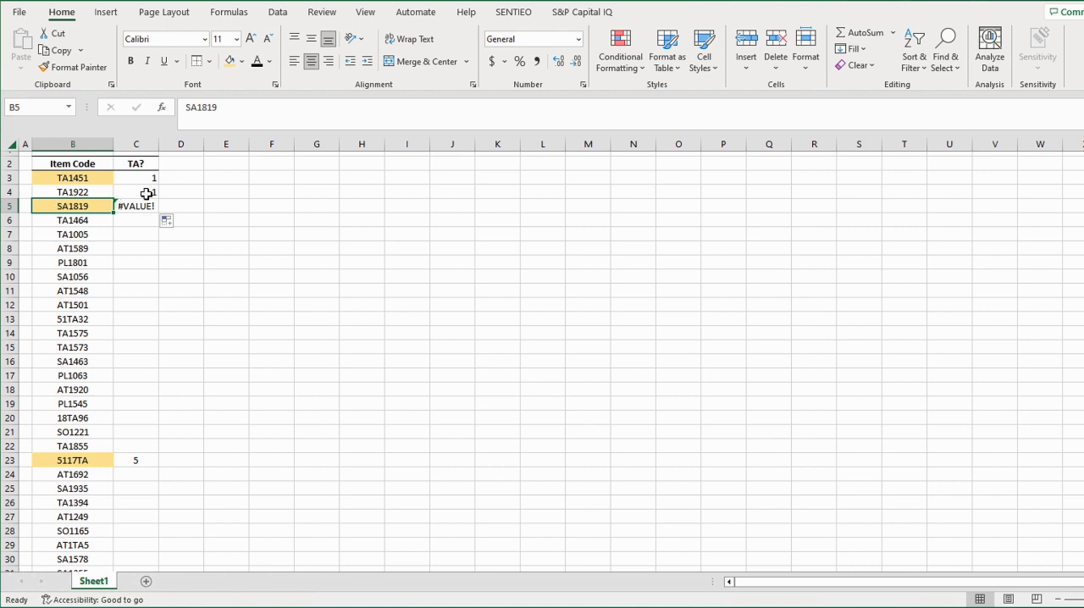
Clear the contents of cells C4 through C23, keeping only the formula in C3
{"action": "left_click_drag", "start_coordinate": [145, 193], "coordinate": [131, 460]}
{"action": "key", "text": "Delete"}
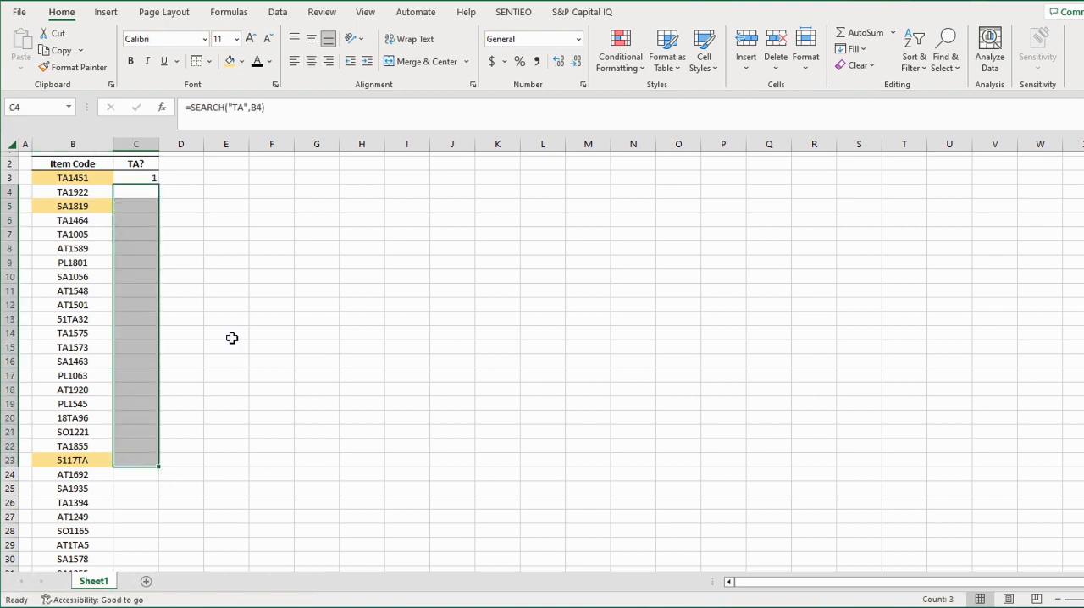
{"action": "left_click", "coordinate": [229, 336]}
Wrap the formula in C3 as =ISNUMBER(SEARCH("TA",B3)) and fill it down to C5
{"action": "left_click", "coordinate": [137, 178]}
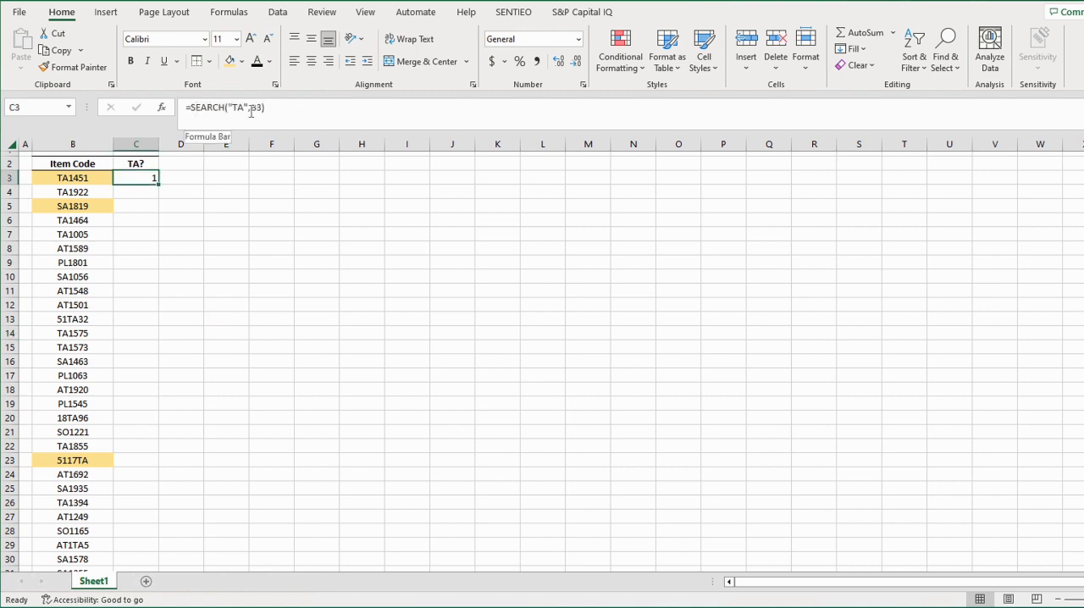
{"action": "left_click", "coordinate": [191, 108]}
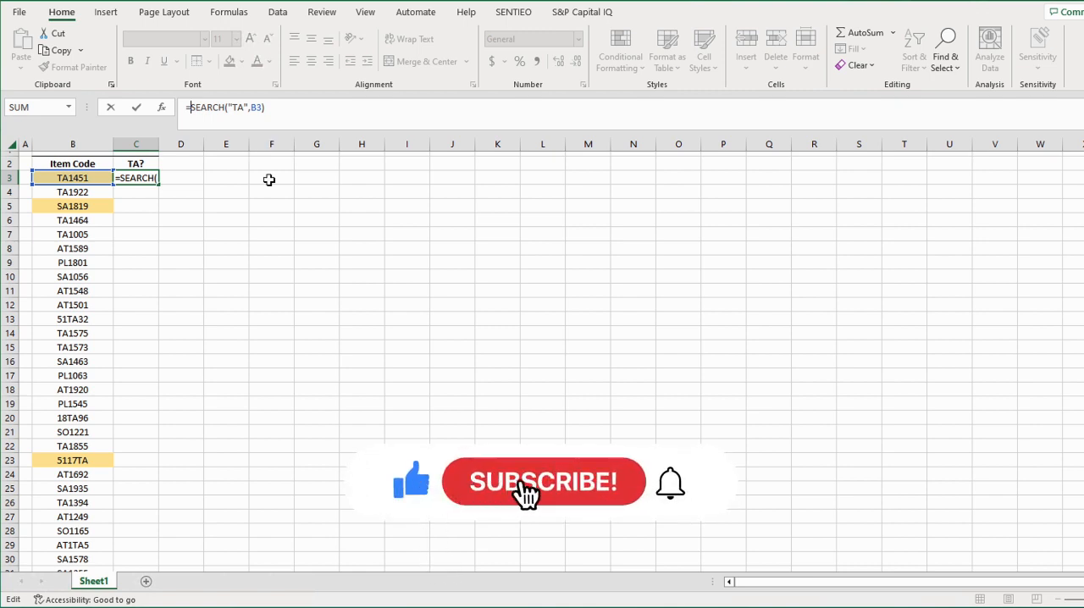
{"action": "type", "text": "IS"}
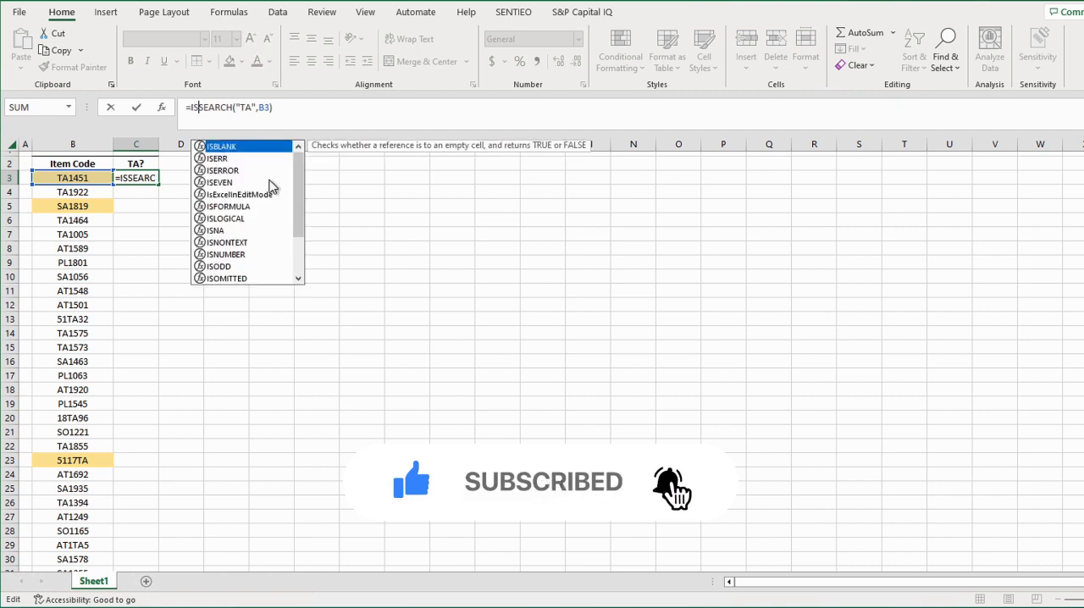
{"action": "type", "text": "NUMBER("}
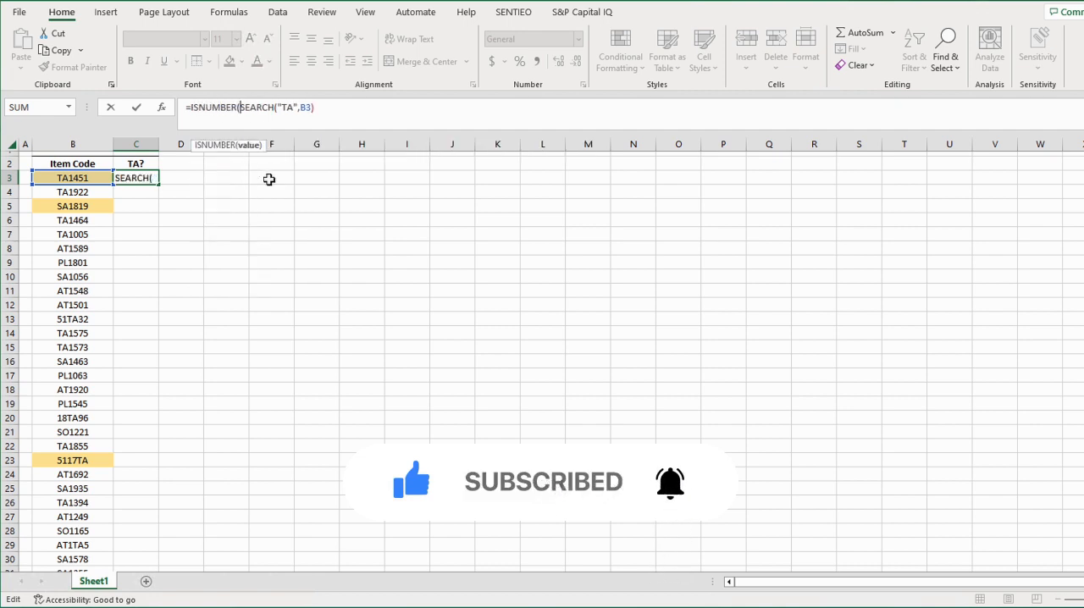
{"action": "left_click", "coordinate": [351, 105]}
{"action": "type", "text": ")"}
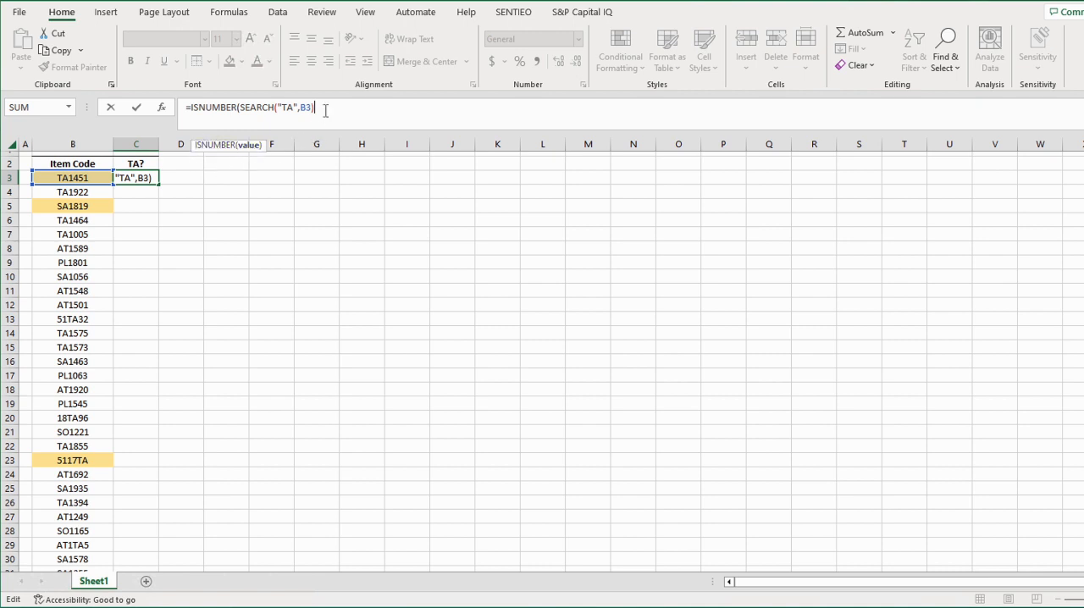
{"action": "type", "text": ")"}
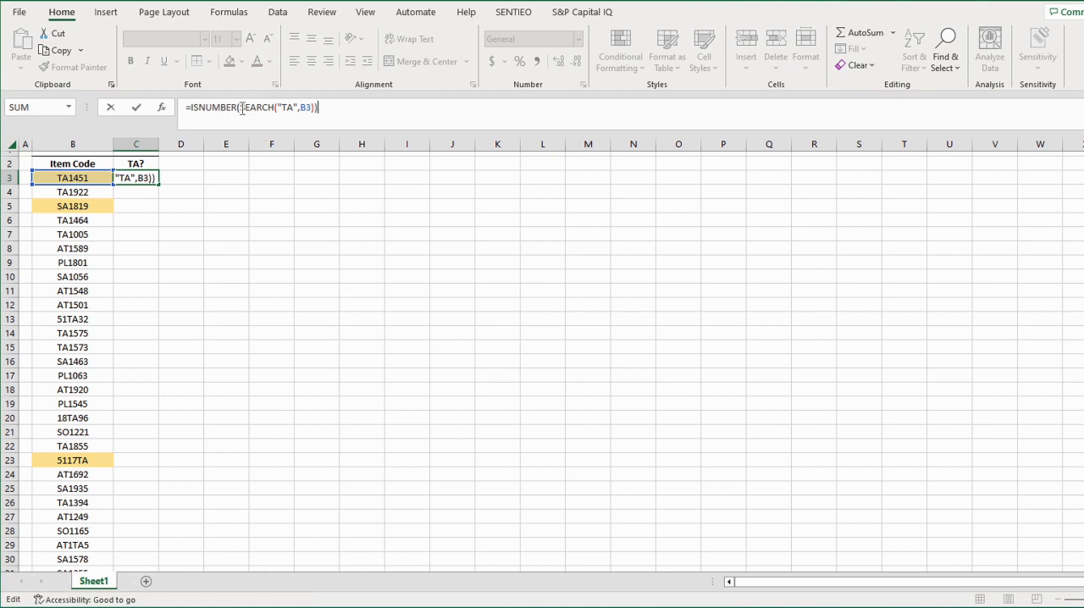
{"action": "left_click_drag", "start_coordinate": [240, 108], "coordinate": [313, 106]}
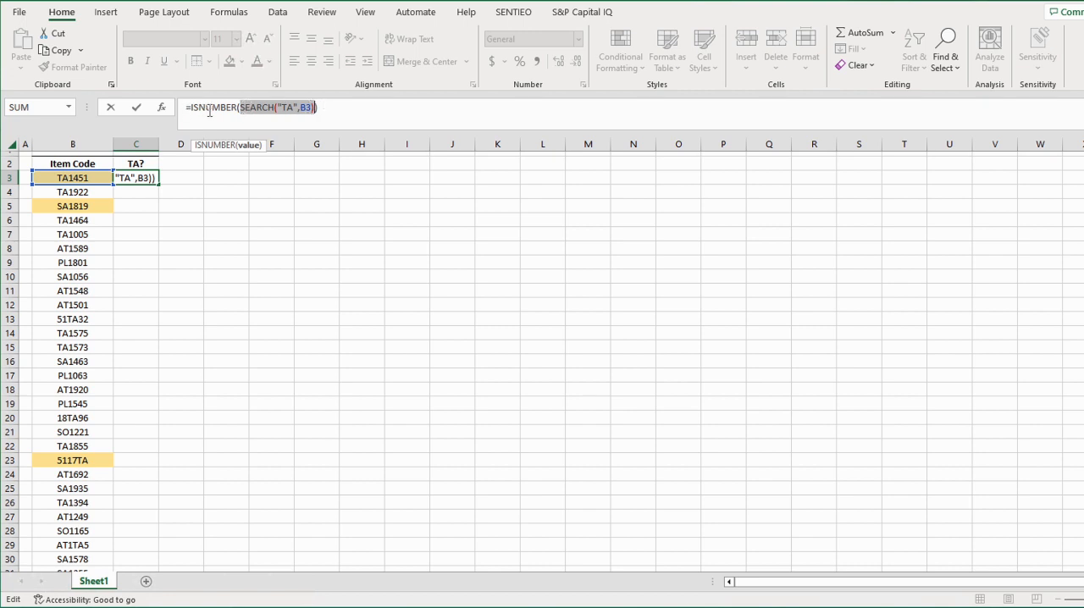
{"action": "left_click", "coordinate": [335, 109]}
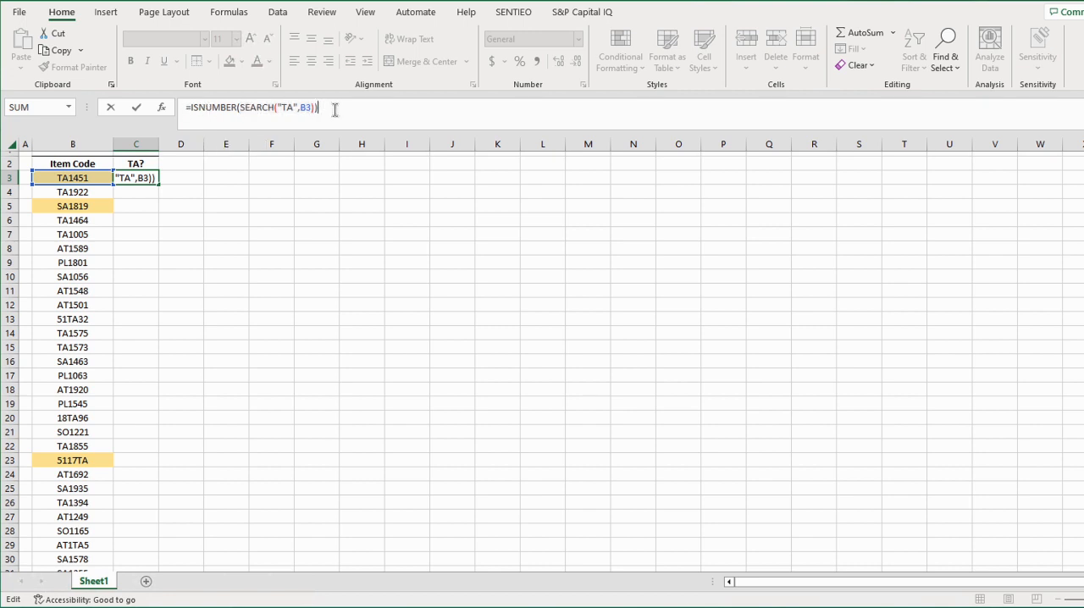
{"action": "key", "text": "Return"}
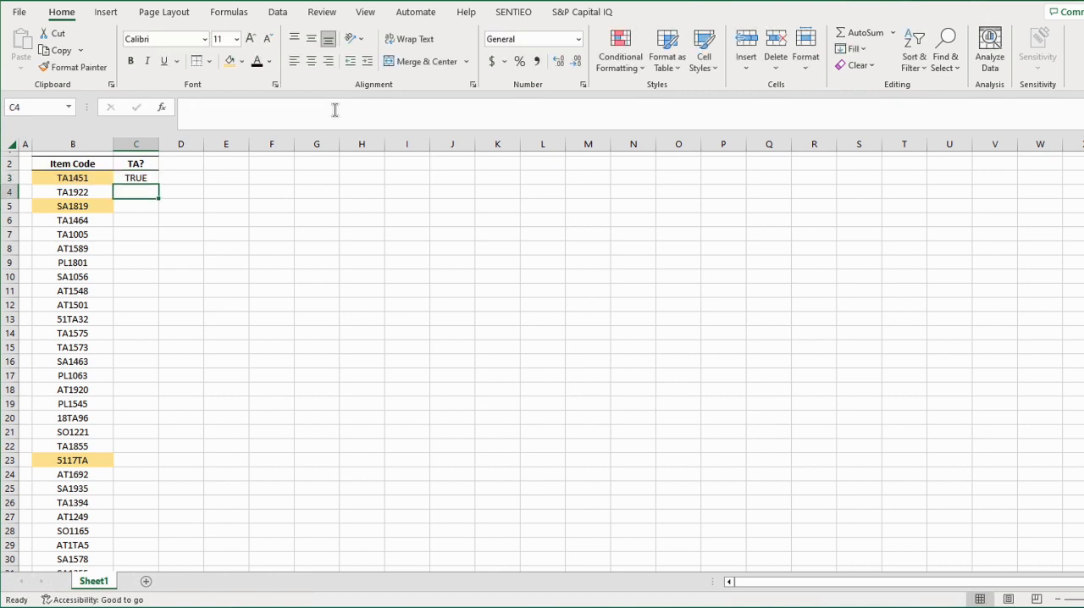
{"action": "left_click", "coordinate": [145, 179]}
{"action": "left_click_drag", "start_coordinate": [160, 183], "coordinate": [158, 213]}
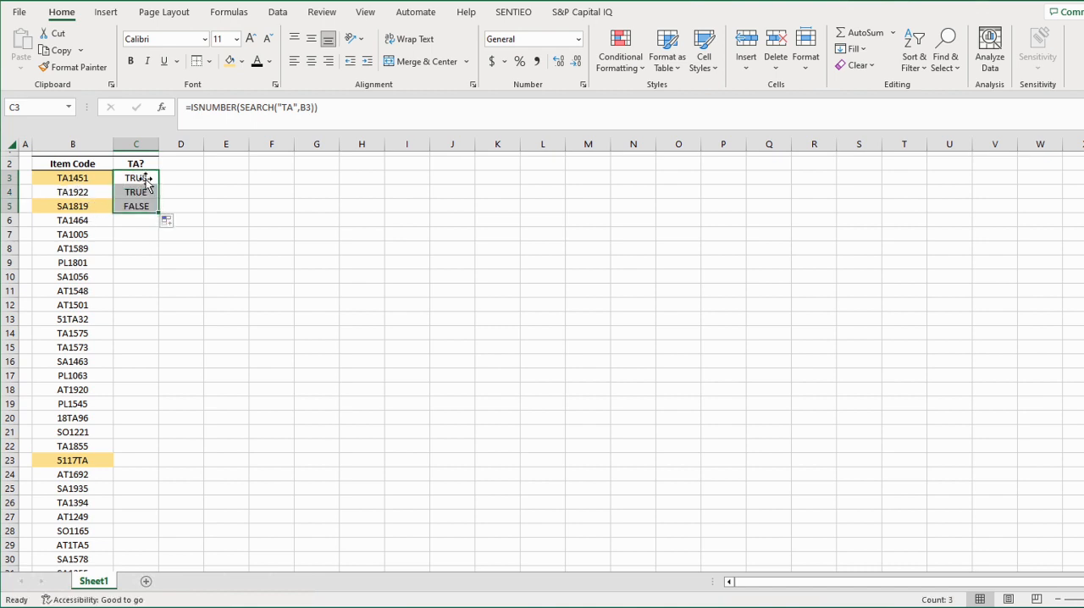
Wrap the C3 formula in an IF function, using the ISNUMBER expression as the logical test
{"action": "left_click", "coordinate": [146, 180]}
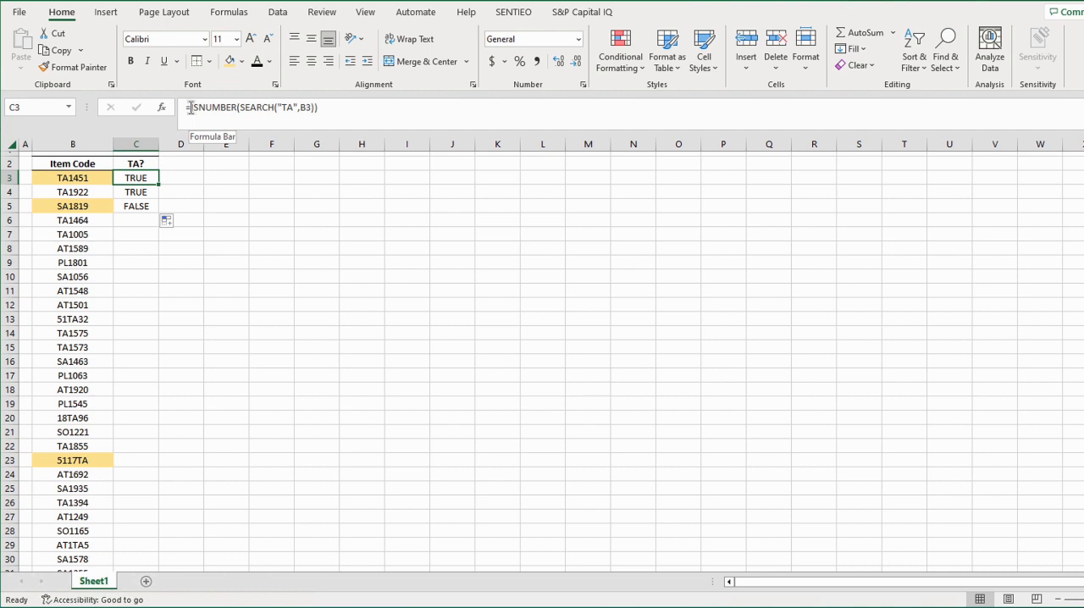
{"action": "left_click", "coordinate": [300, 117]}
{"action": "left_click", "coordinate": [195, 110]}
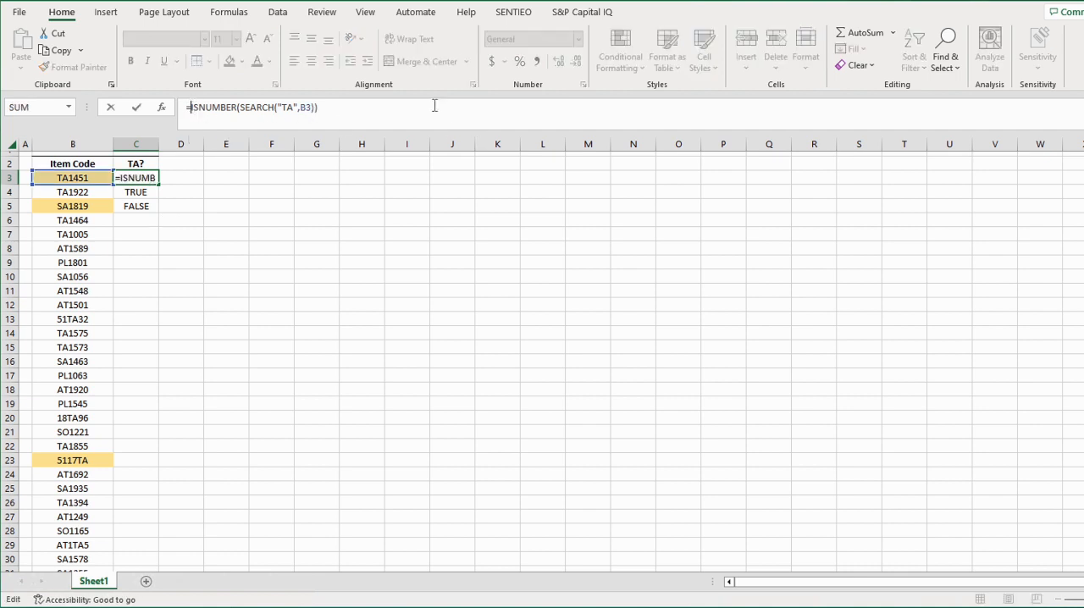
{"action": "type", "text": "IF("}
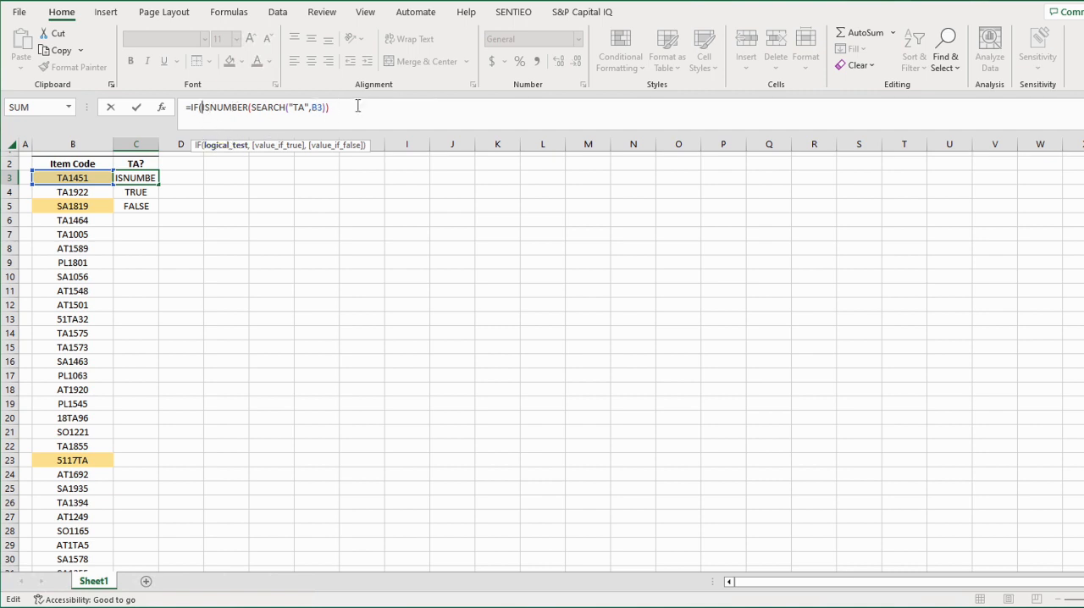
{"action": "left_click", "coordinate": [400, 114]}
{"action": "type", "text": ","}
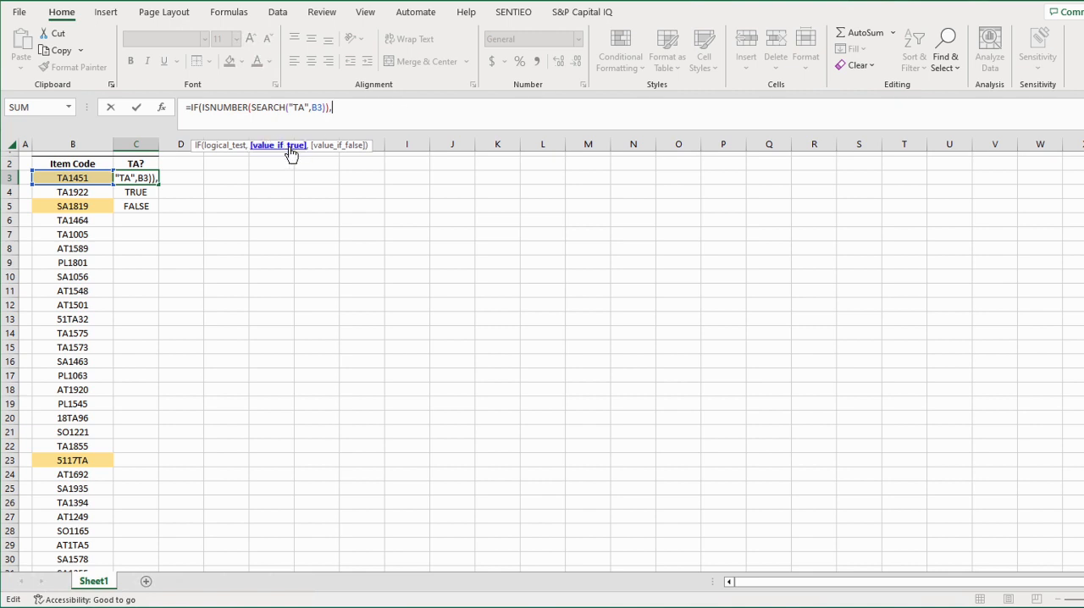
{"action": "type", "text": "TRUE"}
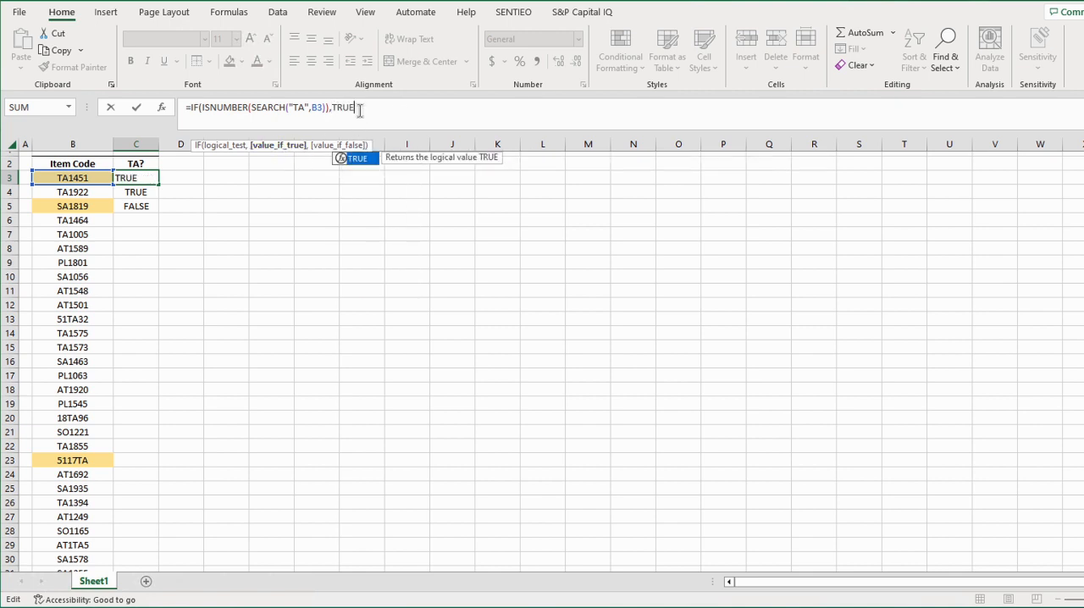
{"action": "key", "text": "BackSpace"}
{"action": "key", "text": "BackSpace"}
{"action": "key", "text": "BackSpace"}
{"action": "key", "text": "BackSpace"}
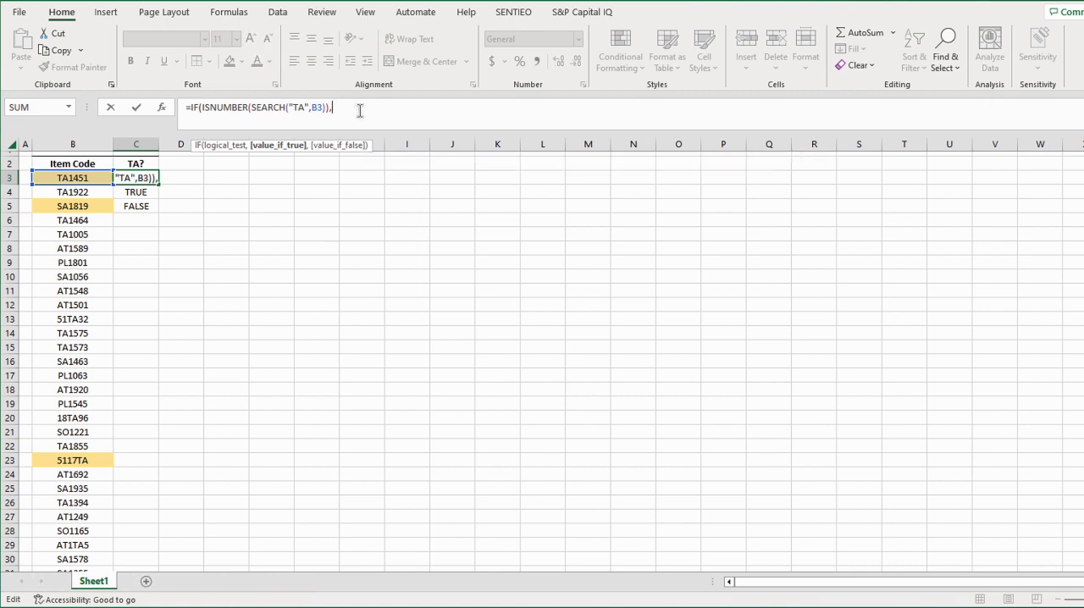
Complete the C3 IF formula so it returns "Yes" when the test is true and "No" when it is false
{"action": "type", "text": "\"Yes\",\"NO"}
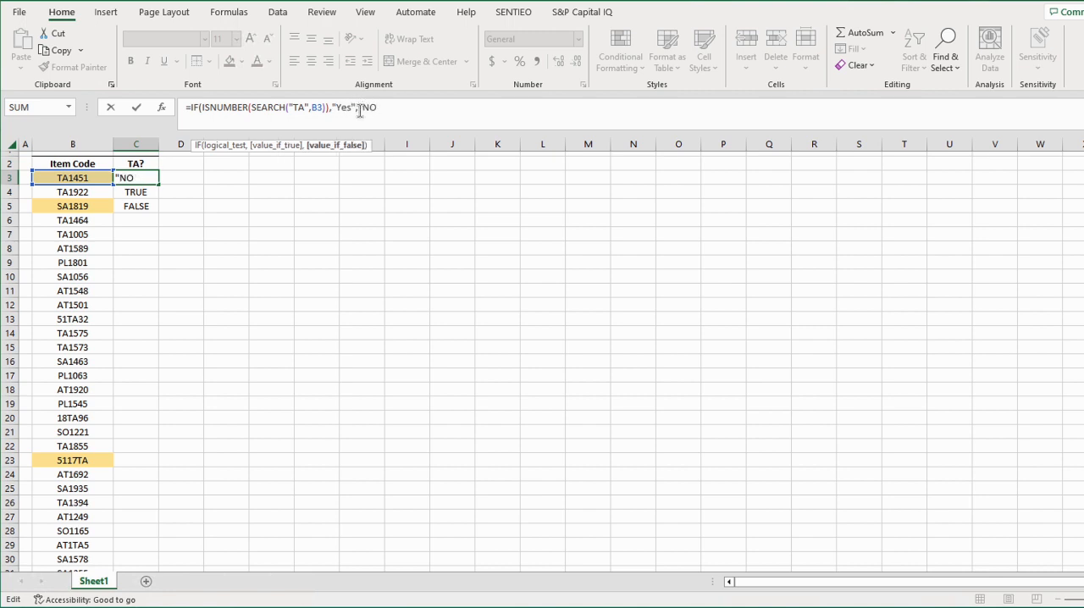
{"action": "key", "text": "BackSpace"}
{"action": "type", "text": "o\")"}
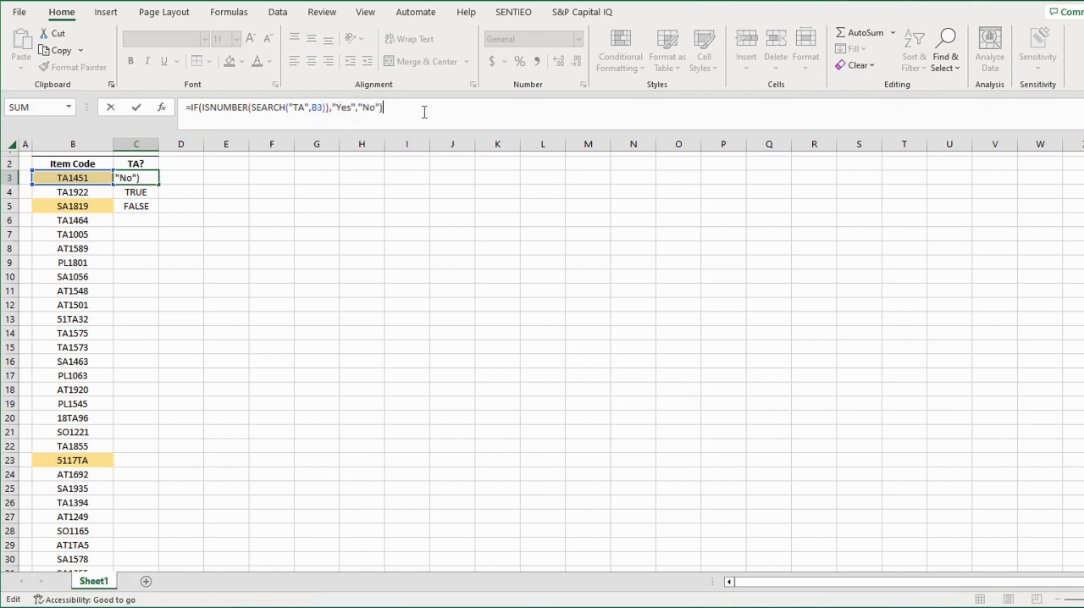
{"action": "key", "text": "Return"}
{"action": "key", "text": "Down"}
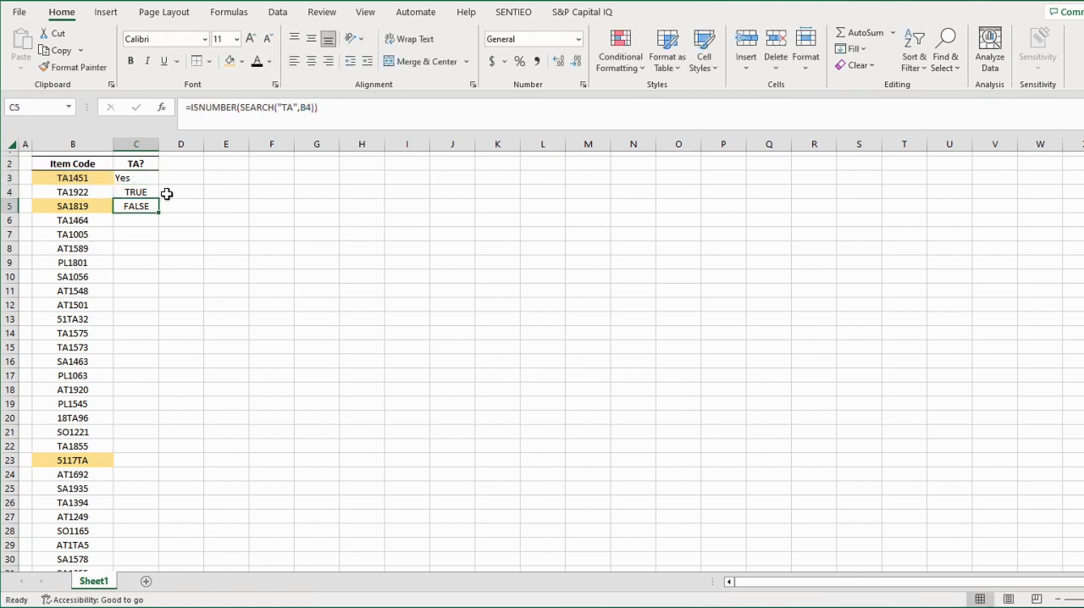
Fill the IF formula from C3 to C5, and extend it down to the end of the item code list
{"action": "left_click", "coordinate": [85, 179]}
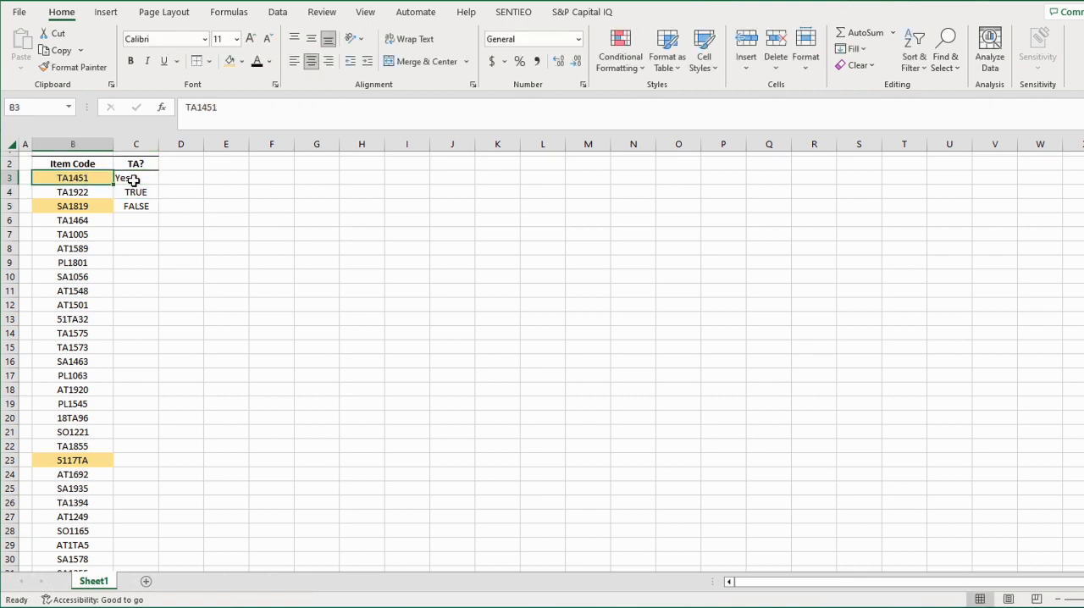
{"action": "left_click", "coordinate": [136, 182]}
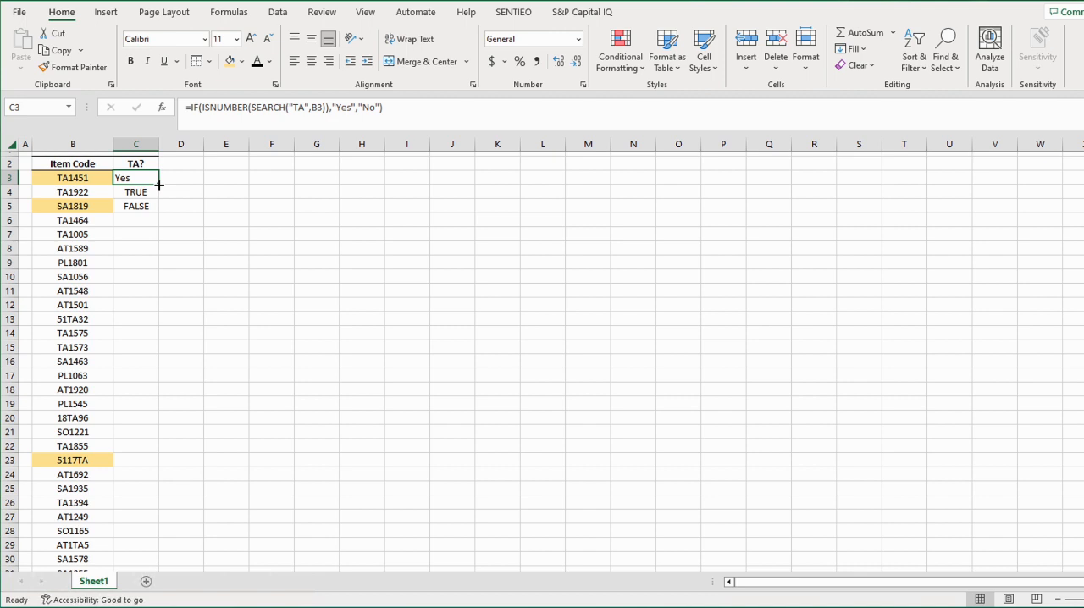
{"action": "left_click_drag", "start_coordinate": [159, 184], "coordinate": [159, 212]}
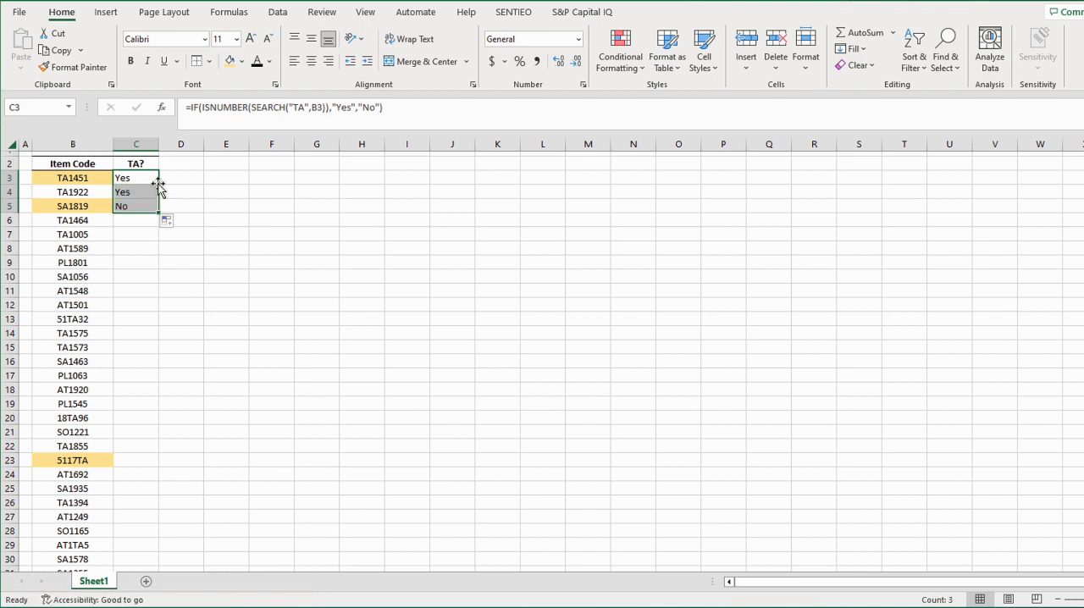
{"action": "double_click", "coordinate": [159, 211]}
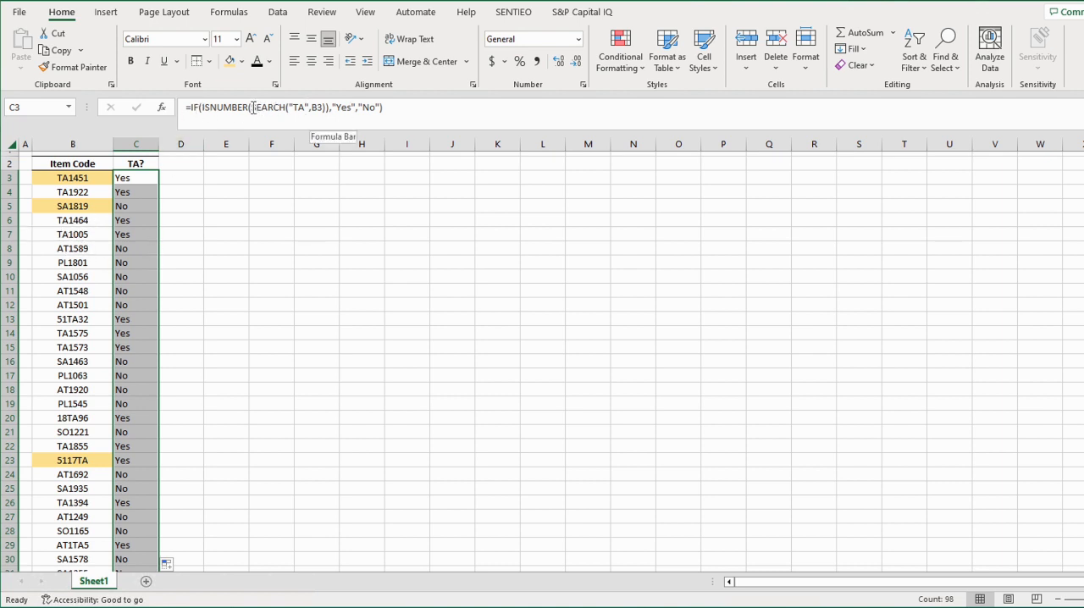
Review the nested SEARCH and ISNUMBER parts of the C3 formula, leaving the formula as it is
{"action": "left_click_drag", "start_coordinate": [252, 107], "coordinate": [325, 107]}
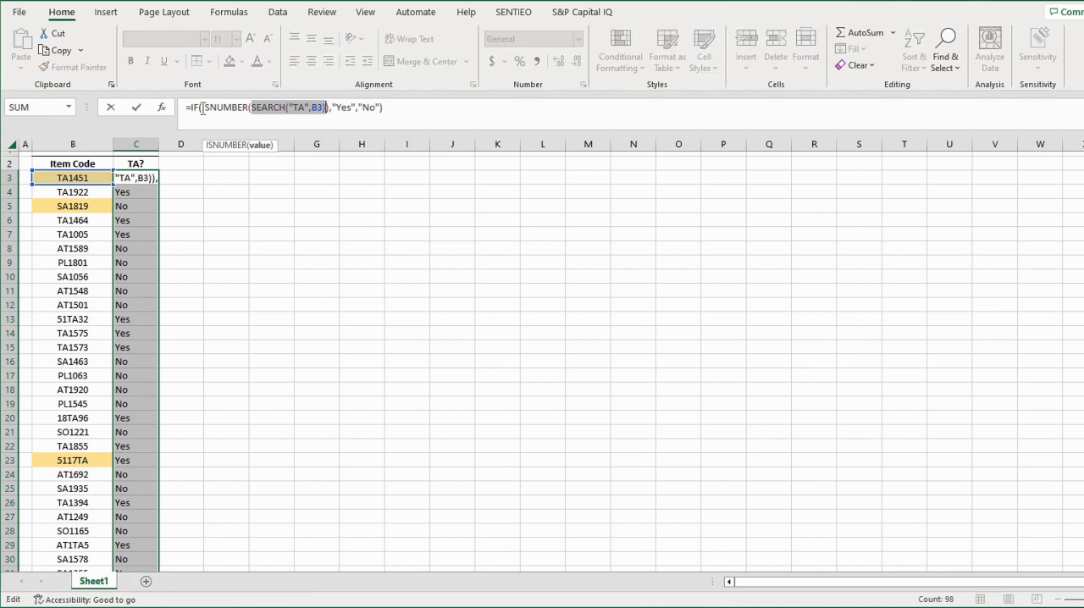
{"action": "left_click_drag", "start_coordinate": [202, 108], "coordinate": [324, 108]}
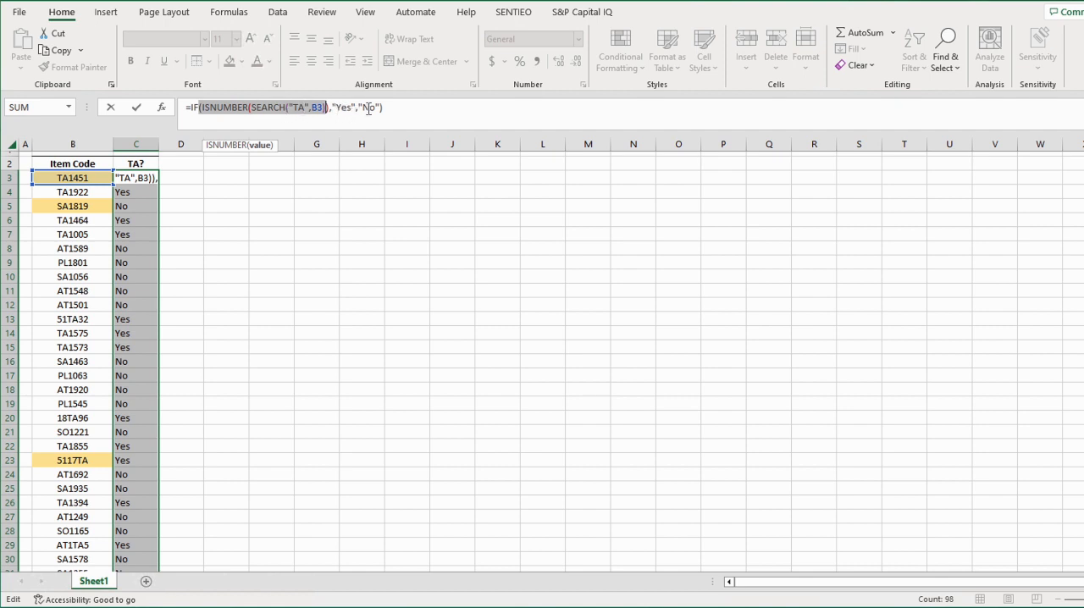
{"action": "key", "text": "Escape"}
{"action": "left_click", "coordinate": [214, 187]}
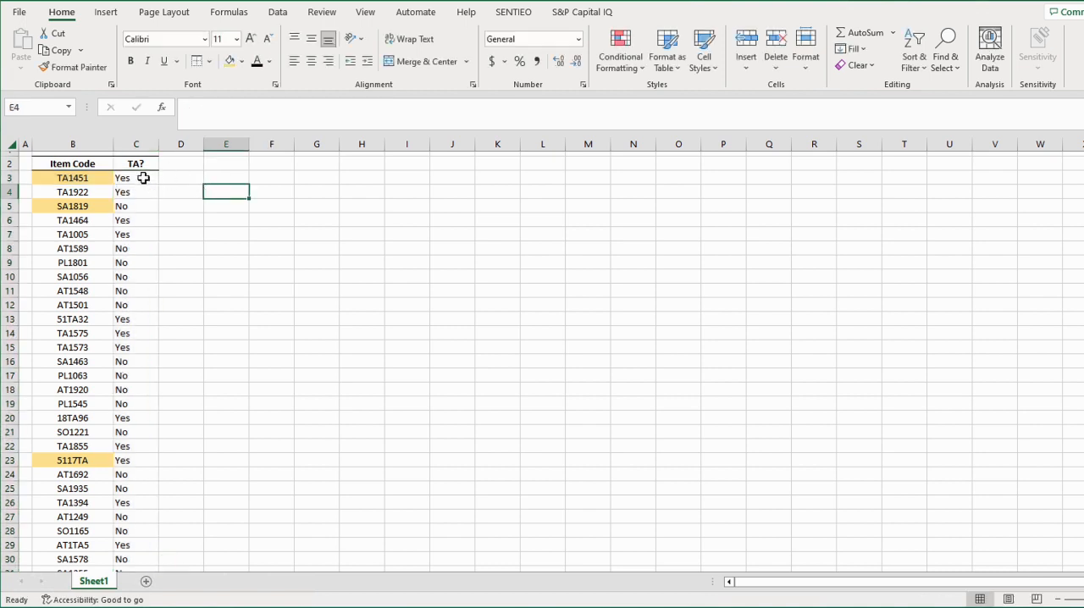
Center the Yes/No results in the TA? column from C3 down to the last item
{"action": "left_click_drag", "start_coordinate": [143, 178], "coordinate": [127, 542]}
{"action": "scroll", "coordinate": [174, 355], "scroll_direction": "up", "scroll_amount": 20}
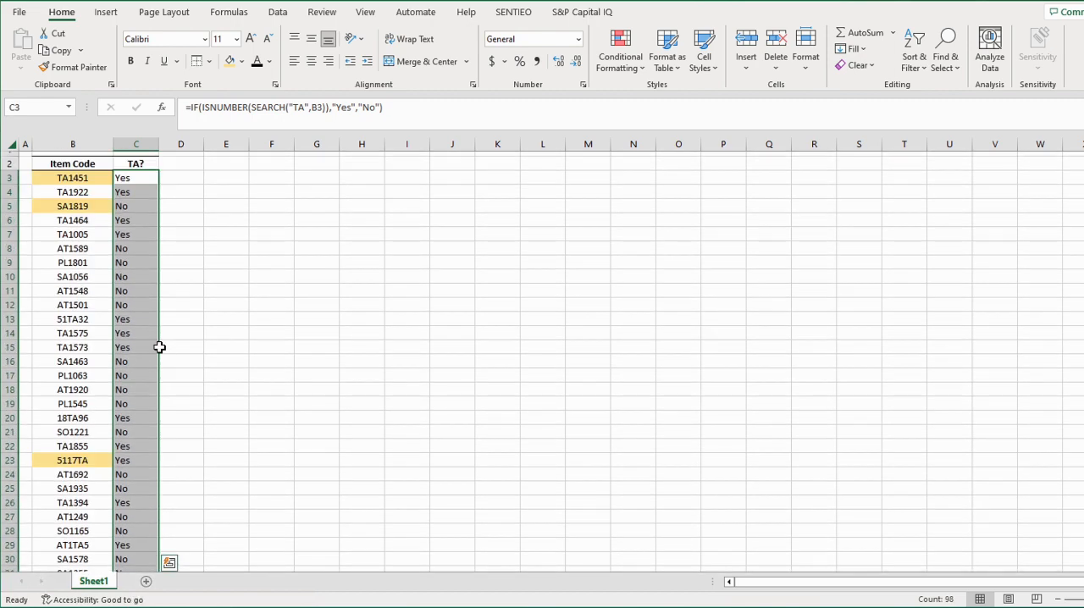
{"action": "left_click", "coordinate": [312, 61]}
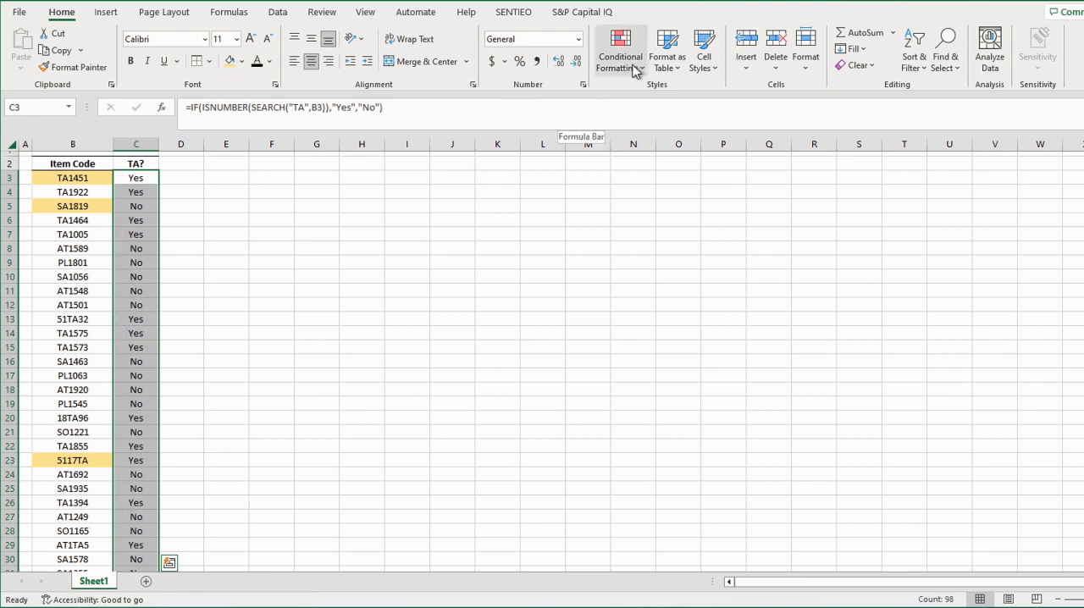
Add a Text that Contains highlight rule to the TA? results, formatting "Yes" with Green Fill with Dark Green Text
{"action": "left_click", "coordinate": [632, 73]}
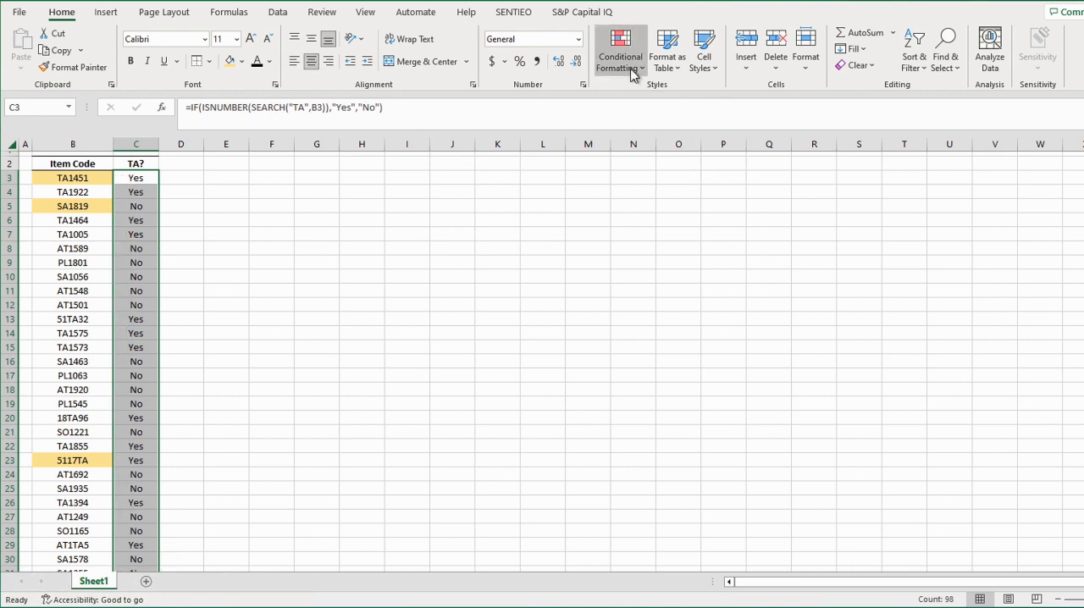
{"action": "mouse_move", "coordinate": [650, 98]}
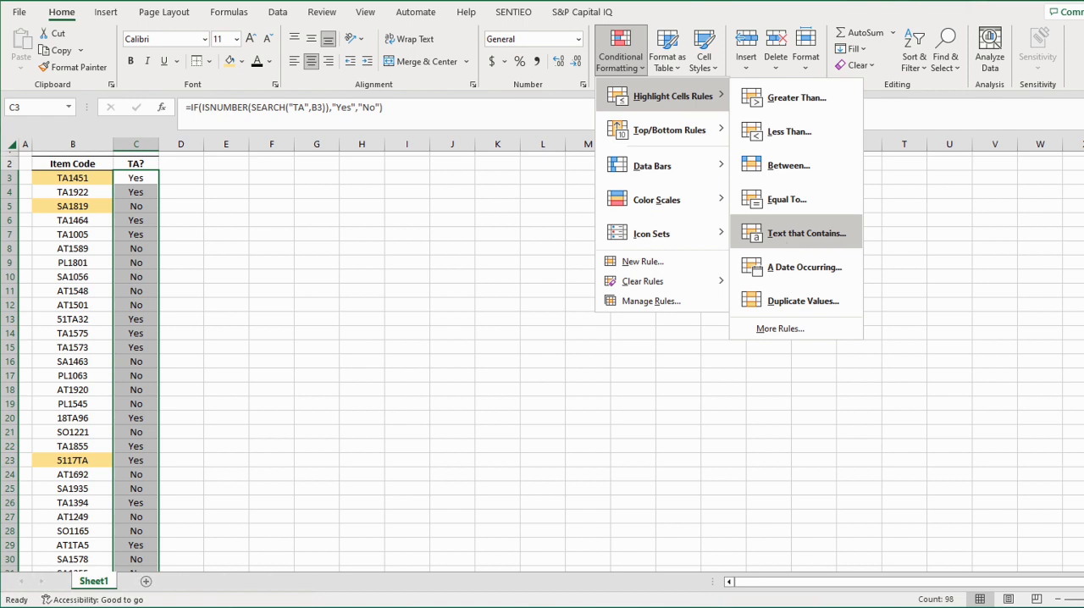
{"action": "left_click", "coordinate": [805, 233]}
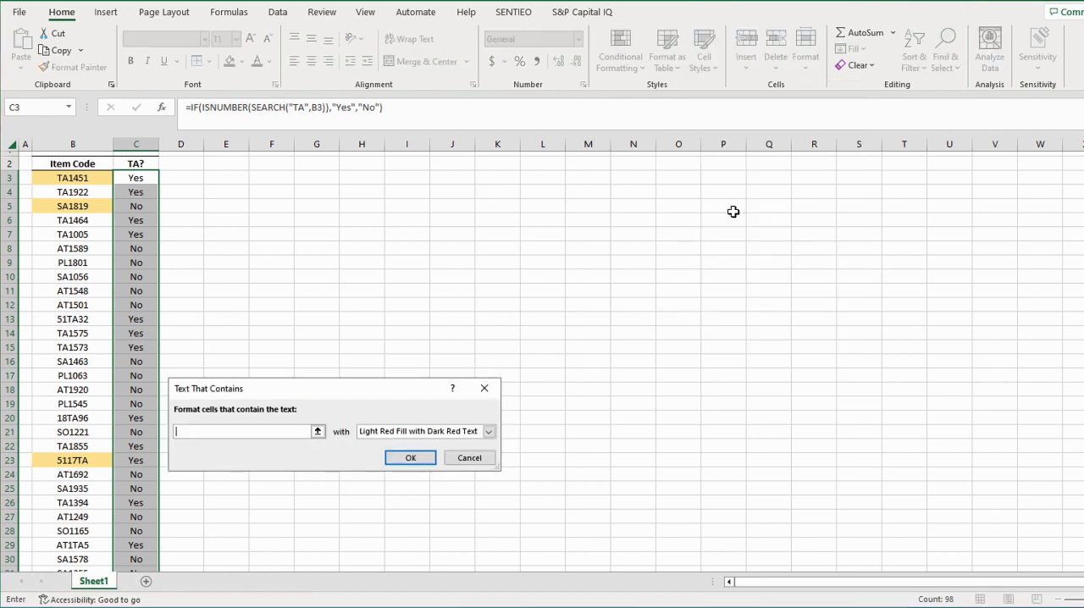
{"action": "left_click", "coordinate": [385, 432]}
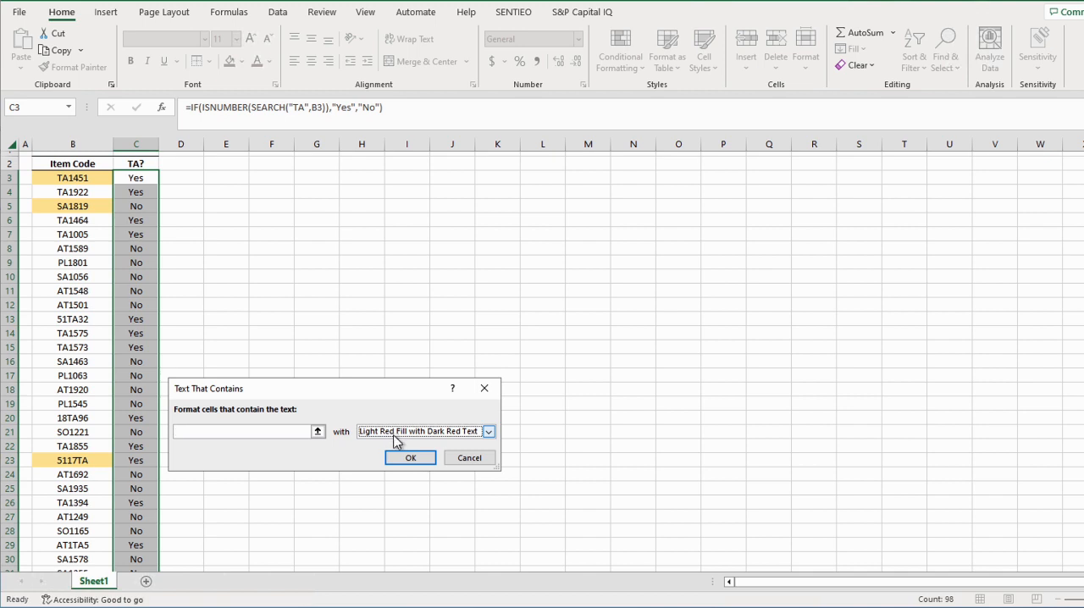
{"action": "left_click", "coordinate": [431, 435]}
{"action": "left_click", "coordinate": [434, 436]}
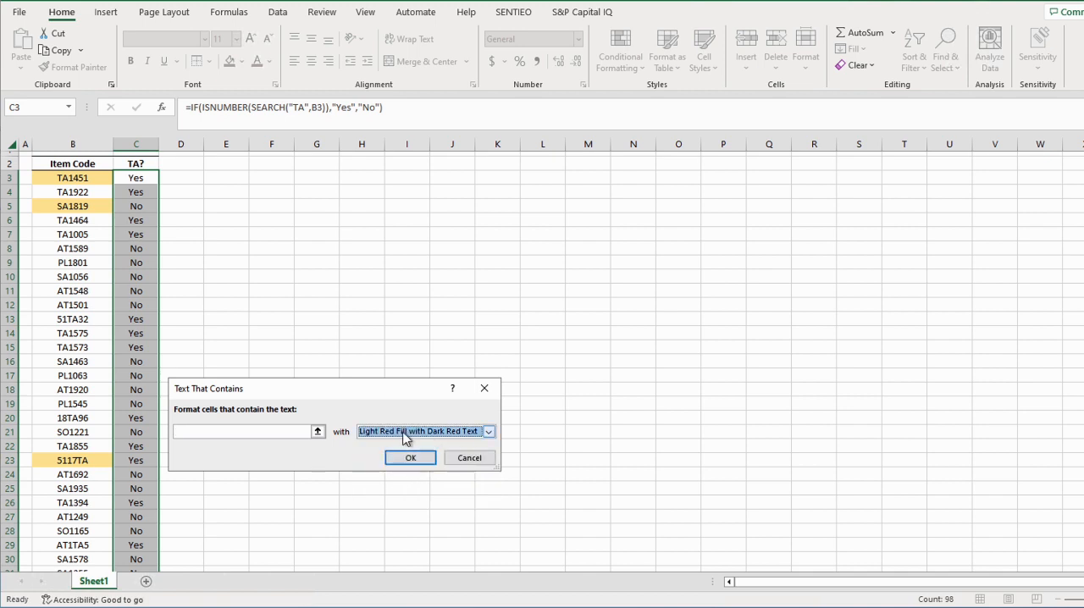
{"action": "left_click", "coordinate": [406, 433]}
{"action": "left_click", "coordinate": [395, 465]}
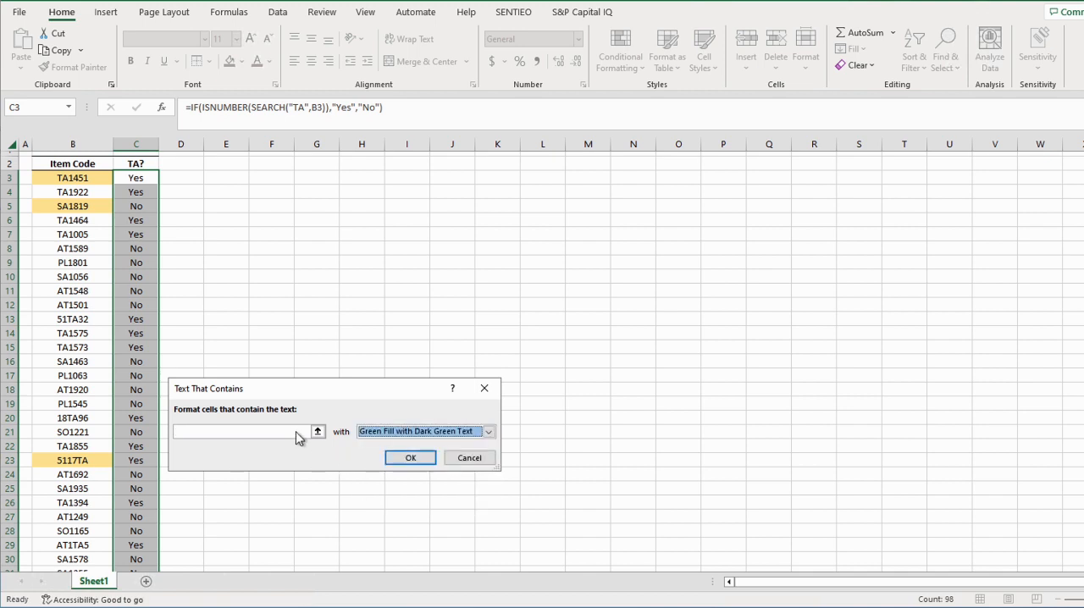
{"action": "left_click", "coordinate": [290, 433]}
{"action": "type", "text": "Yes"}
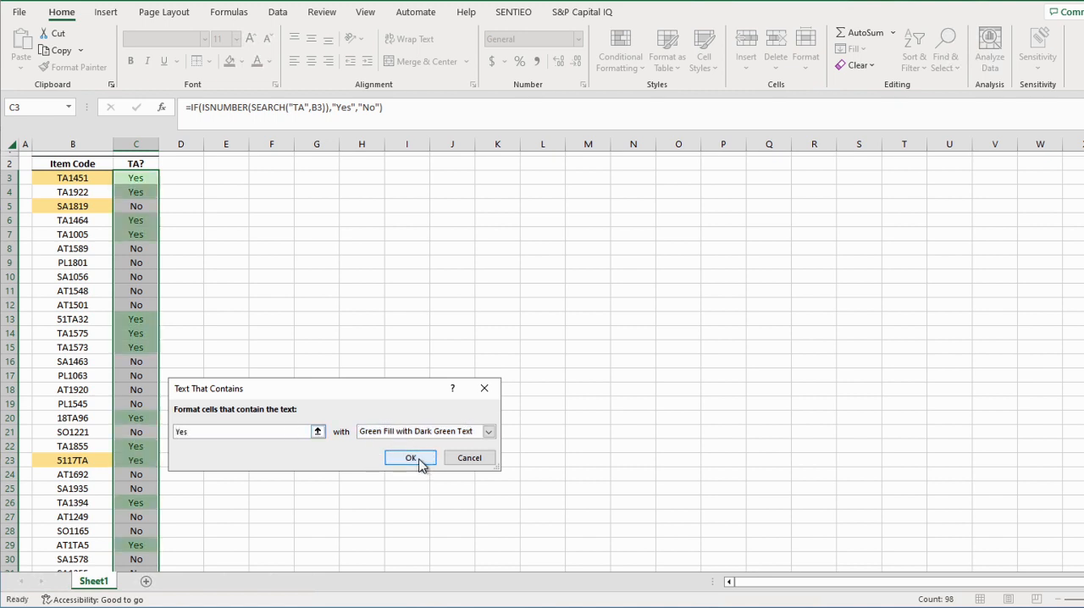
{"action": "left_click", "coordinate": [421, 461]}
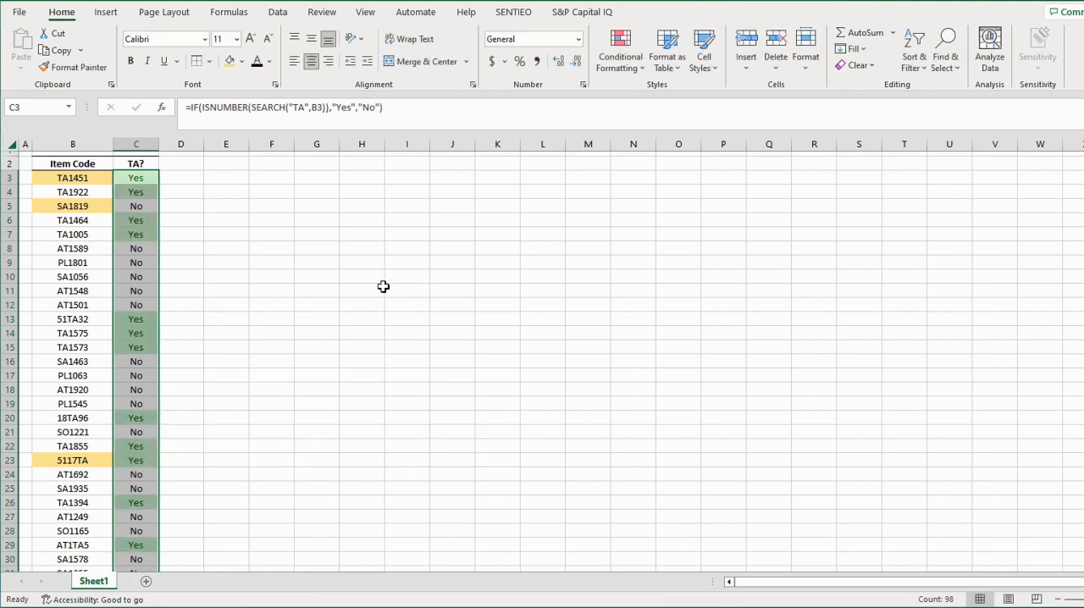
Add a second Text that Contains rule to the TA? results, formatting "No" with Light Red Fill with Dark Red Text
{"action": "left_click", "coordinate": [619, 75]}
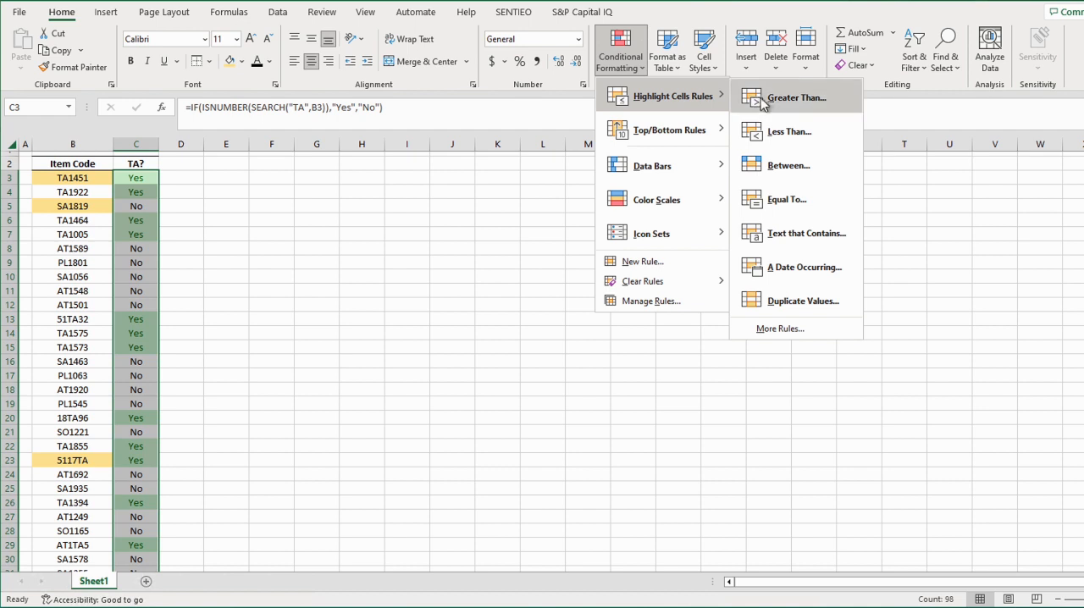
{"action": "left_click", "coordinate": [798, 239]}
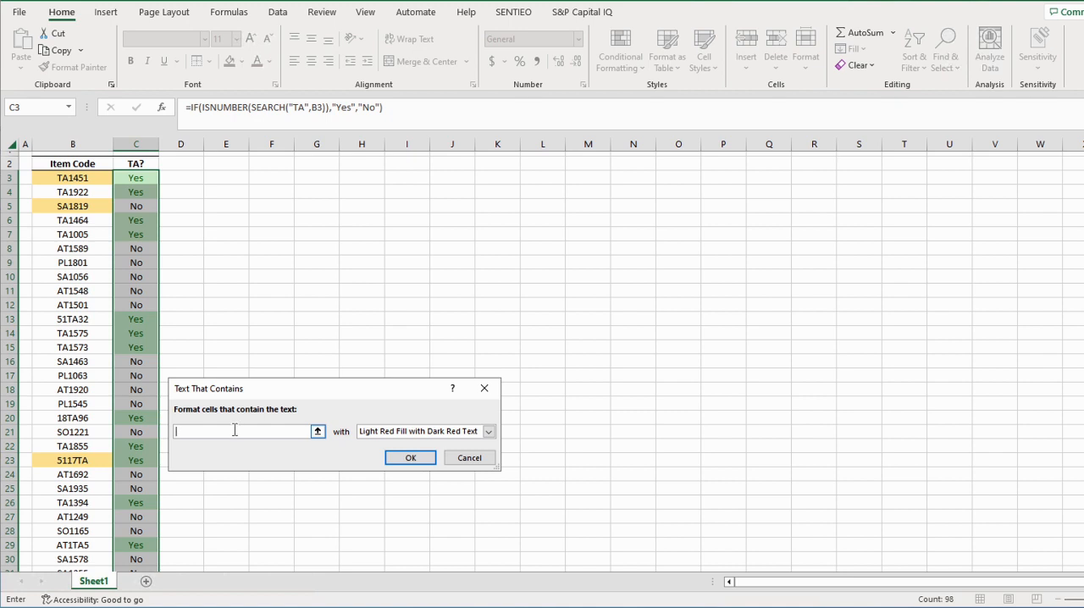
{"action": "type", "text": "No"}
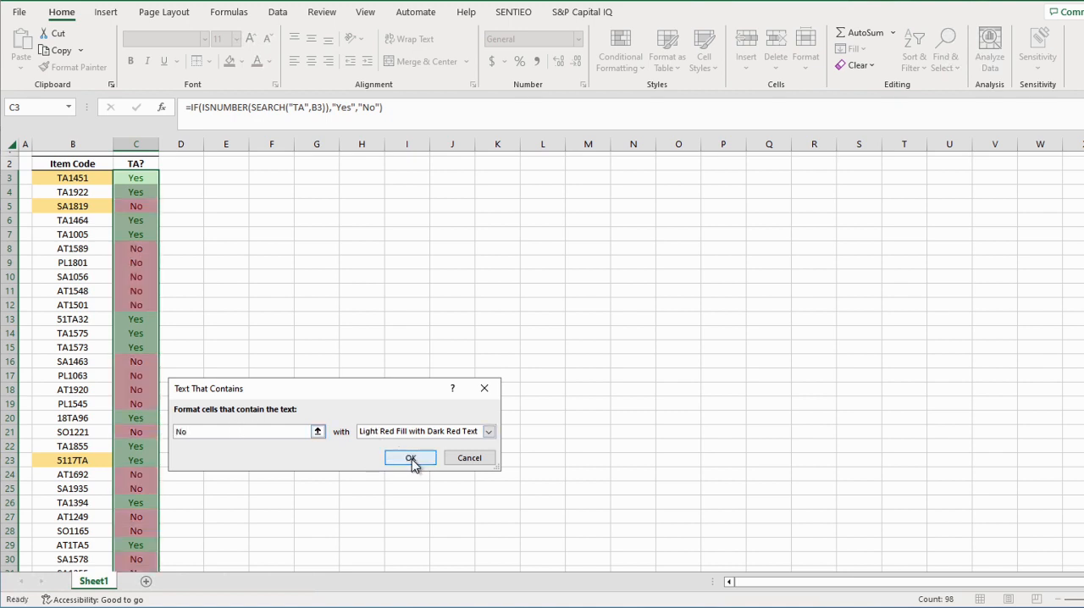
{"action": "left_click", "coordinate": [411, 458]}
{"action": "left_click", "coordinate": [265, 477]}
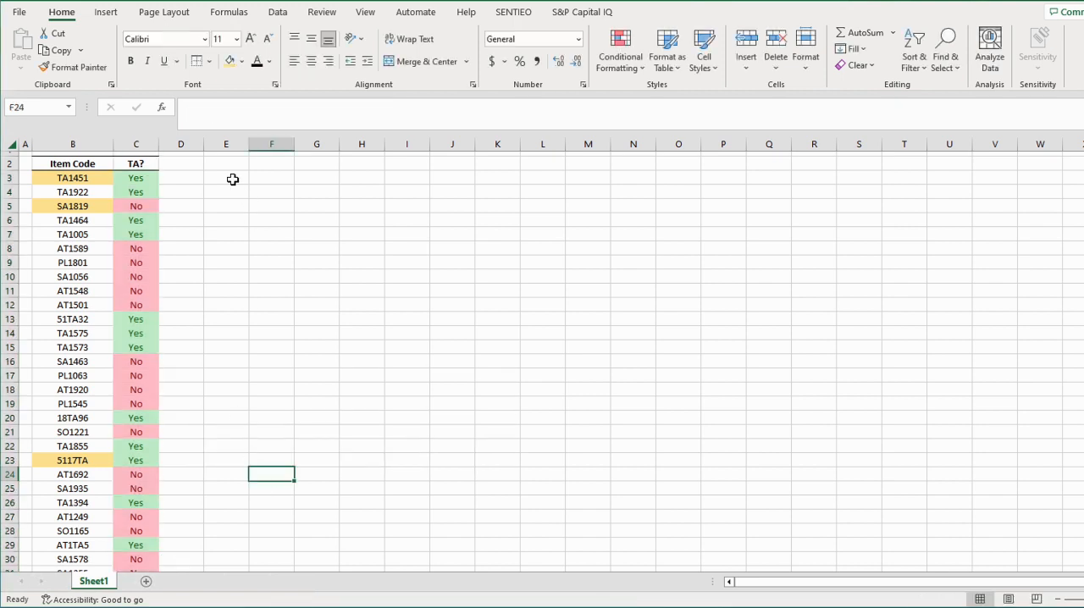